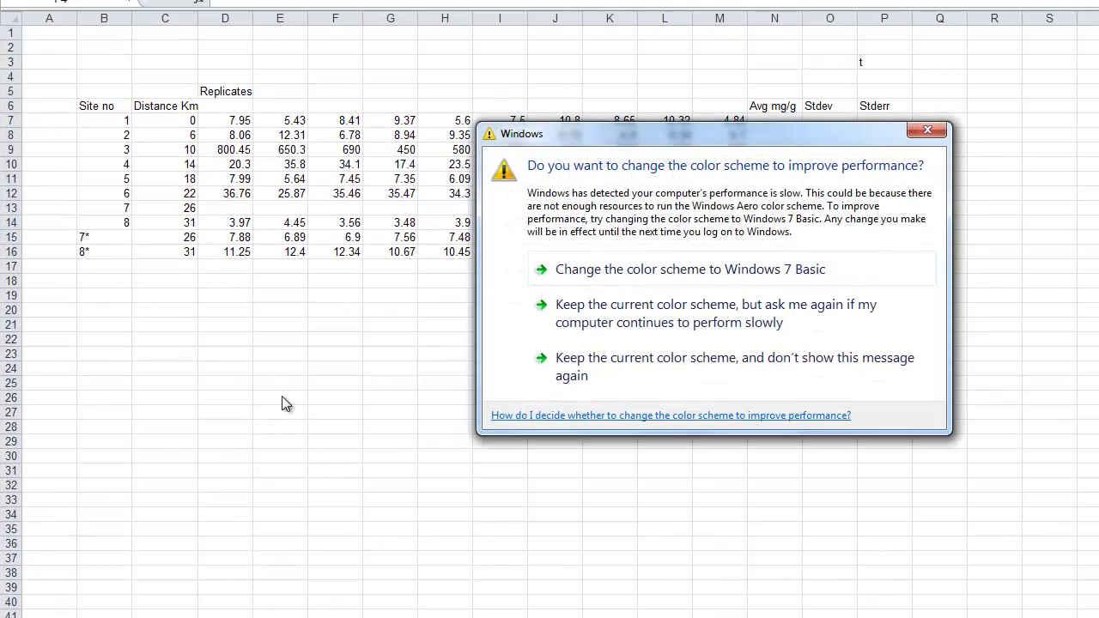
Dismiss the Windows colour-scheme warning by keeping the current colour scheme.
{"action": "left_click", "coordinate": [866, 323]}
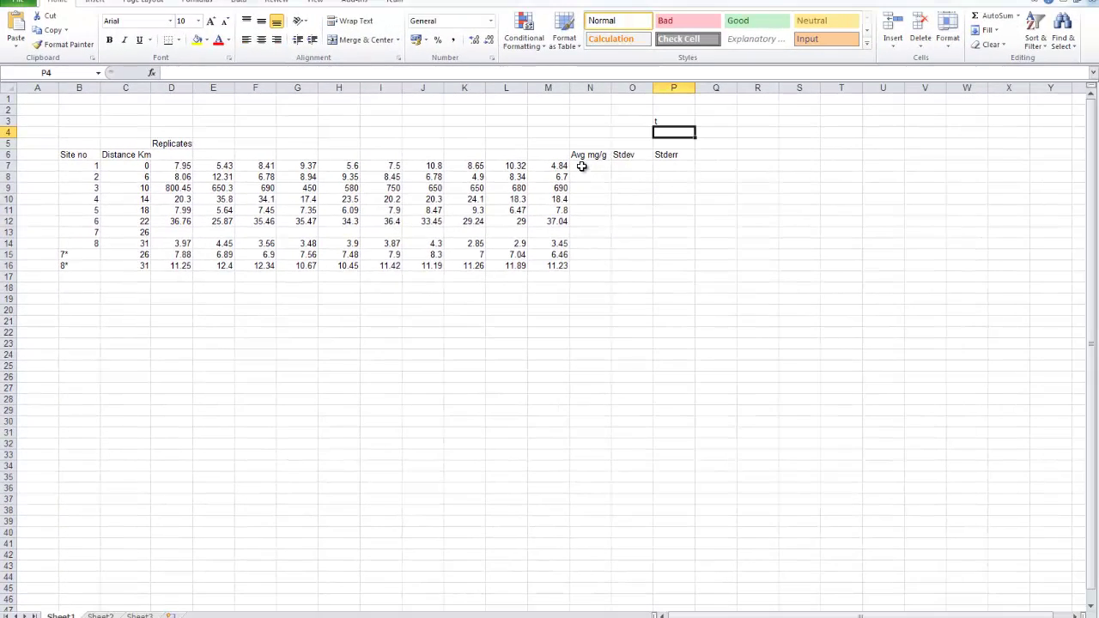
Enter =AVERAGE(D7:M7) in N7 for site 1's replicate average.
{"action": "left_click", "coordinate": [582, 165]}
{"action": "type", "text": "="}
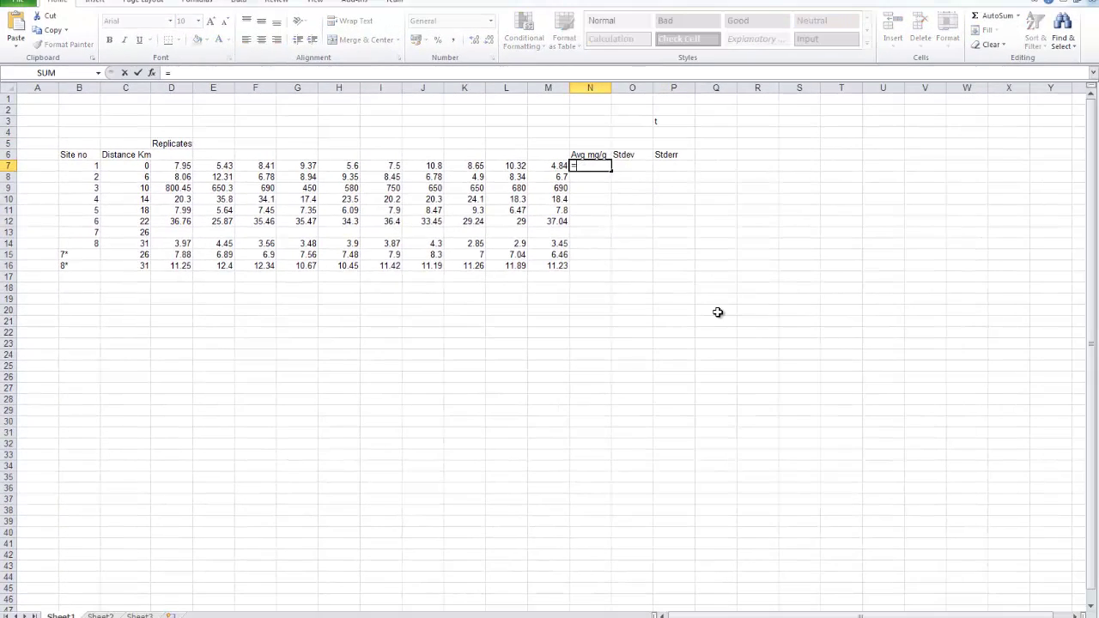
{"action": "type", "text": "averag"}
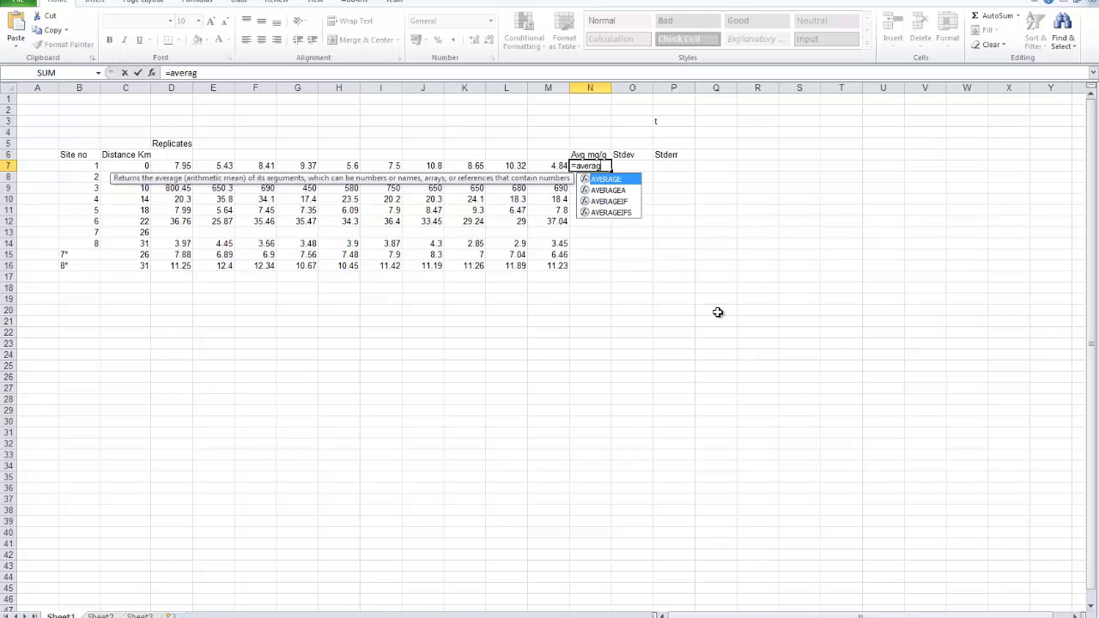
{"action": "type", "text": "e("}
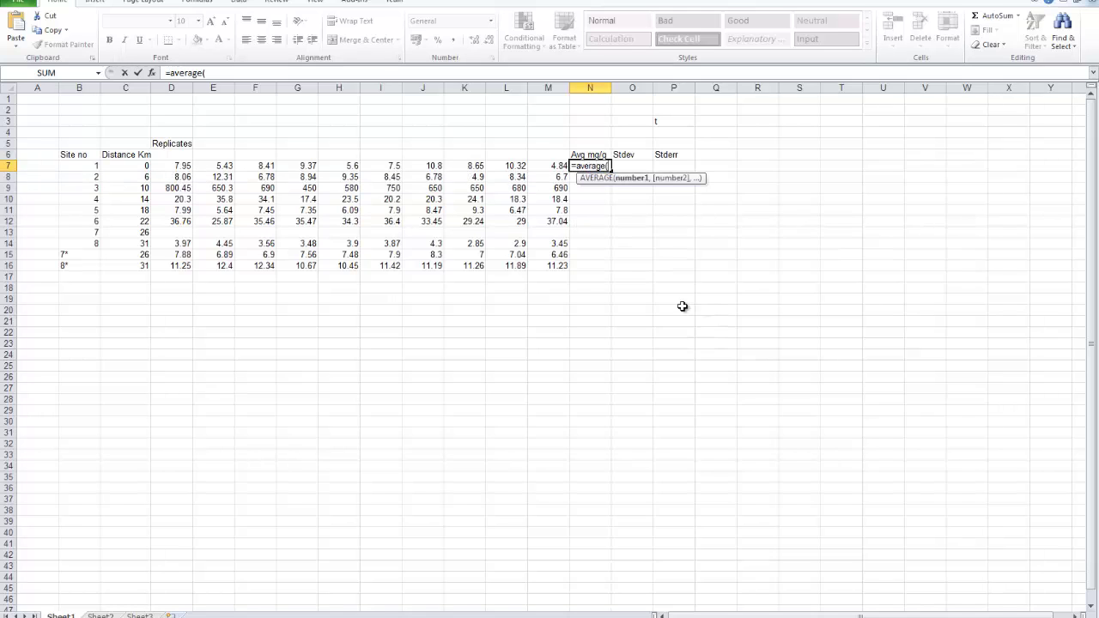
{"action": "left_click_drag", "start_coordinate": [169, 165], "coordinate": [560, 166]}
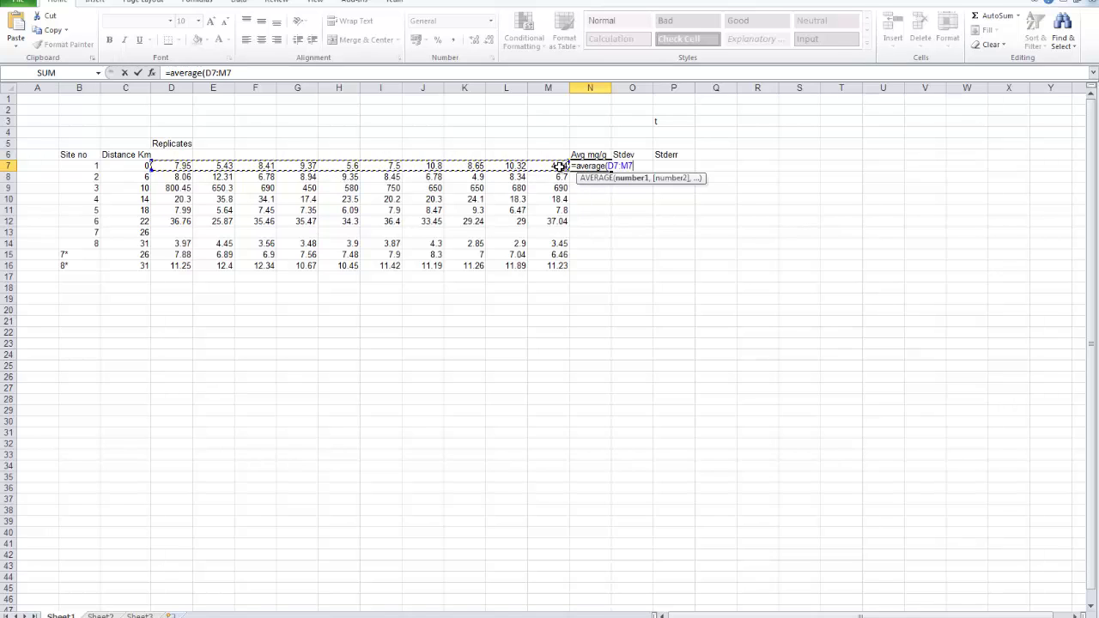
{"action": "type", "text": ")"}
{"action": "key", "text": "Return"}
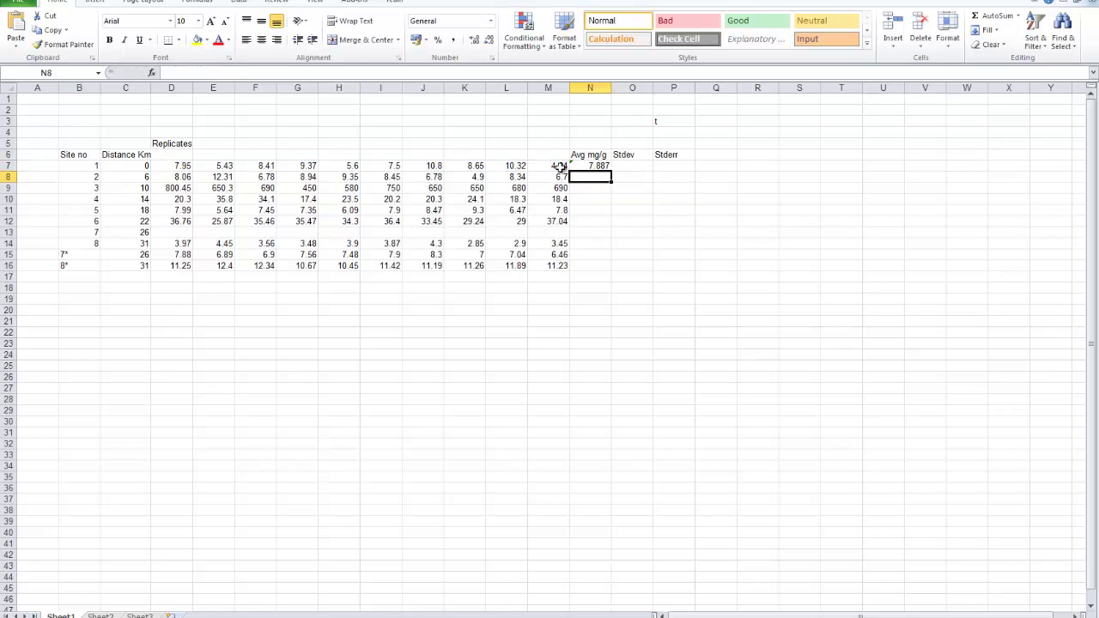
Fill the average formula down to N16 and clear site 7's #DIV/0! in N13.
{"action": "left_click", "coordinate": [596, 167]}
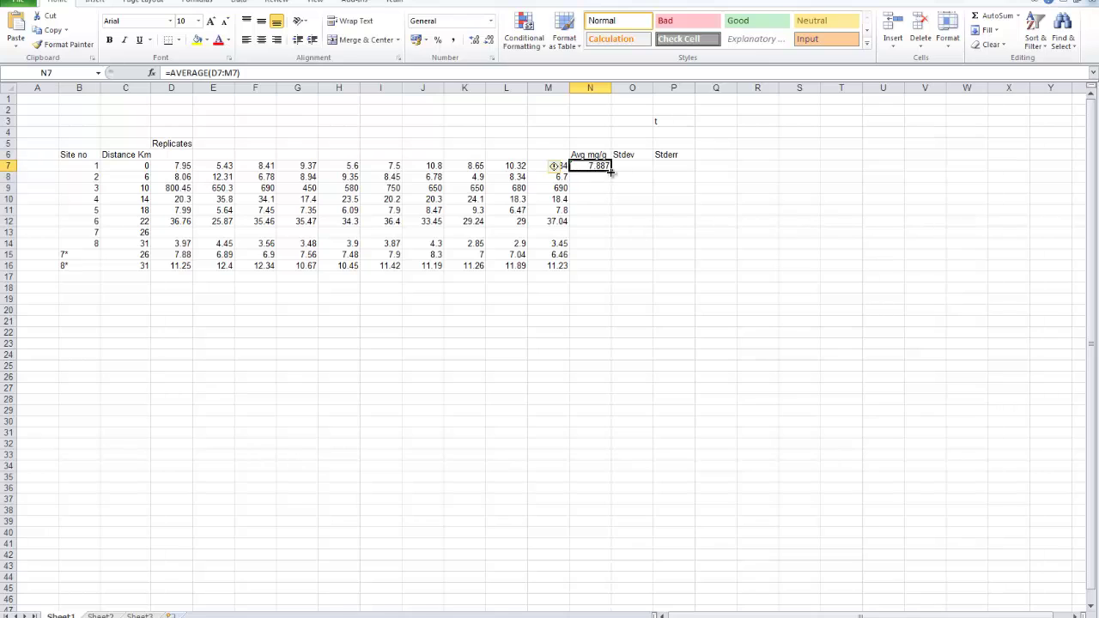
{"action": "left_click_drag", "start_coordinate": [617, 174], "coordinate": [611, 271]}
{"action": "left_click", "coordinate": [584, 232]}
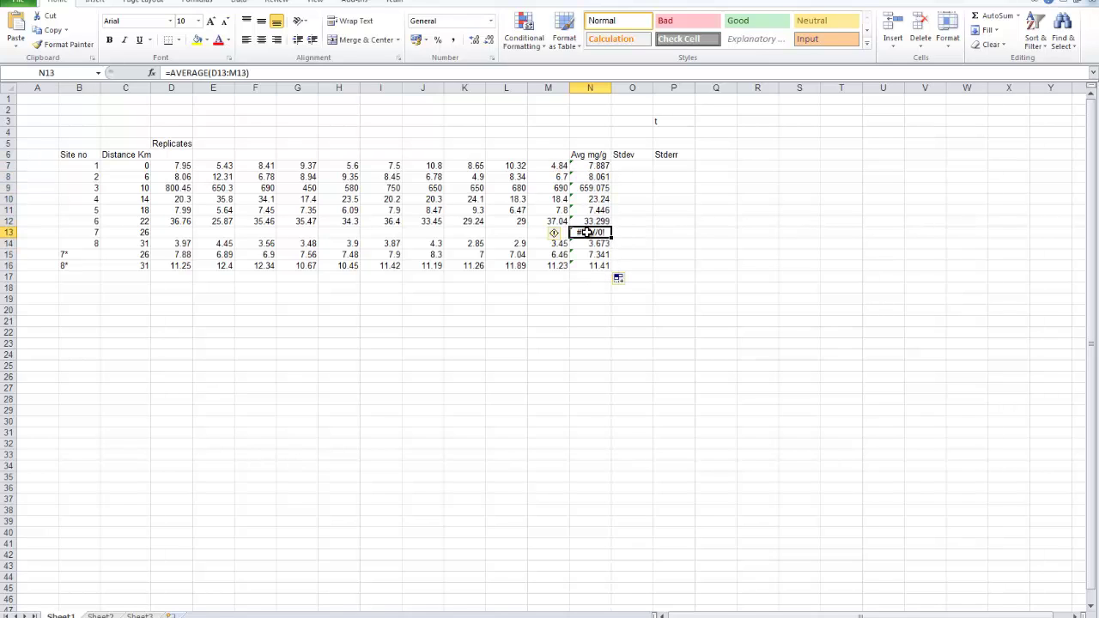
{"action": "key", "text": "Delete"}
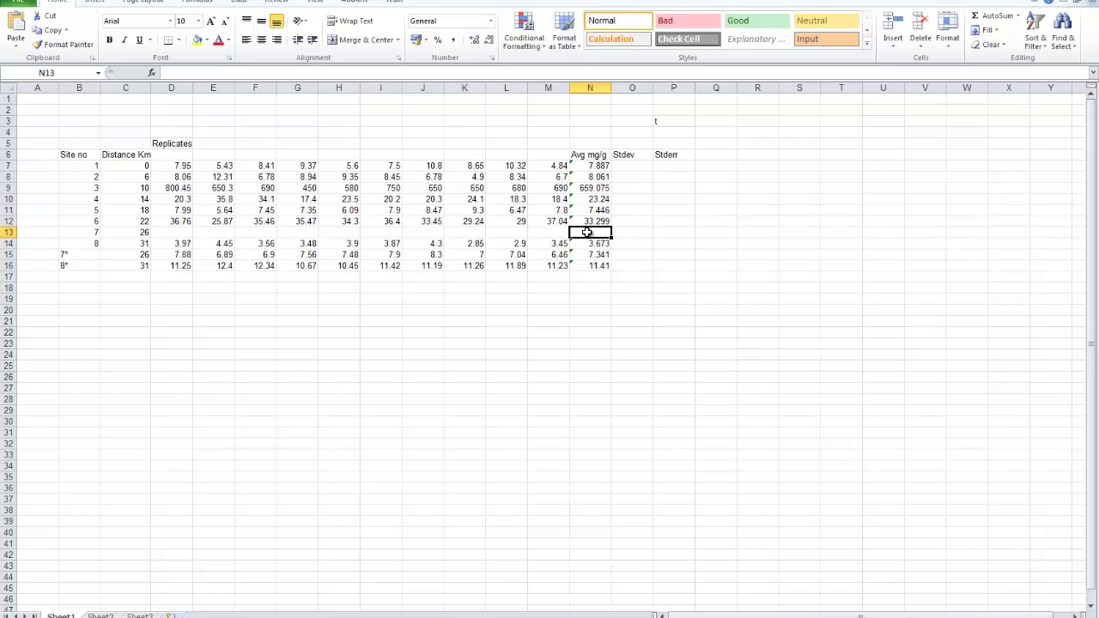
Enter =STDEV(D7:M7) in O7 for site 1's standard deviation.
{"action": "left_click", "coordinate": [630, 167]}
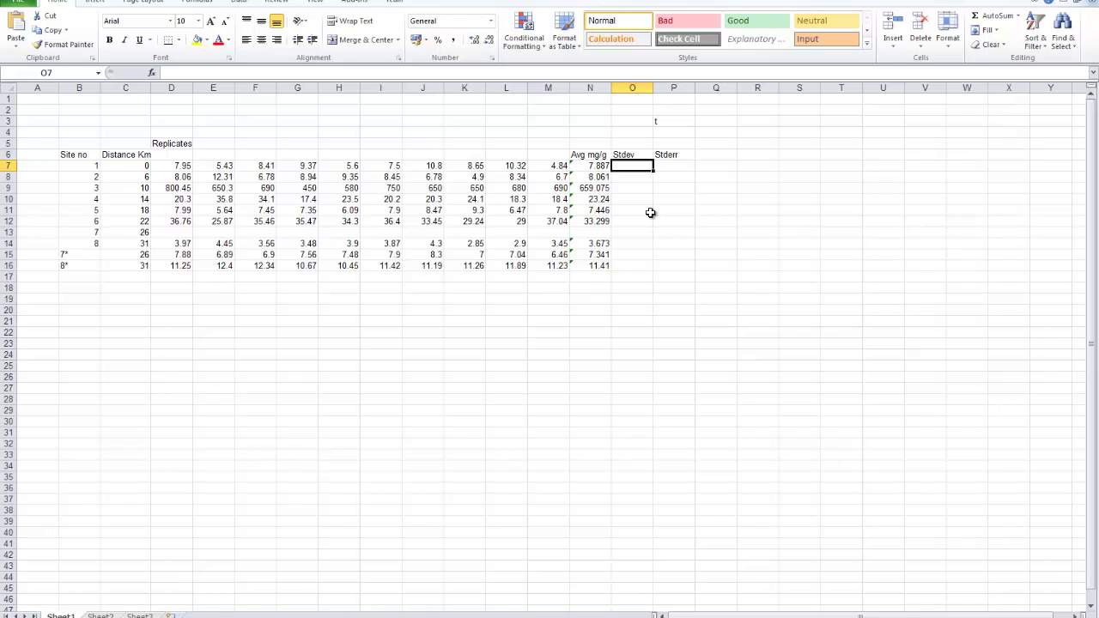
{"action": "type", "text": "=st"}
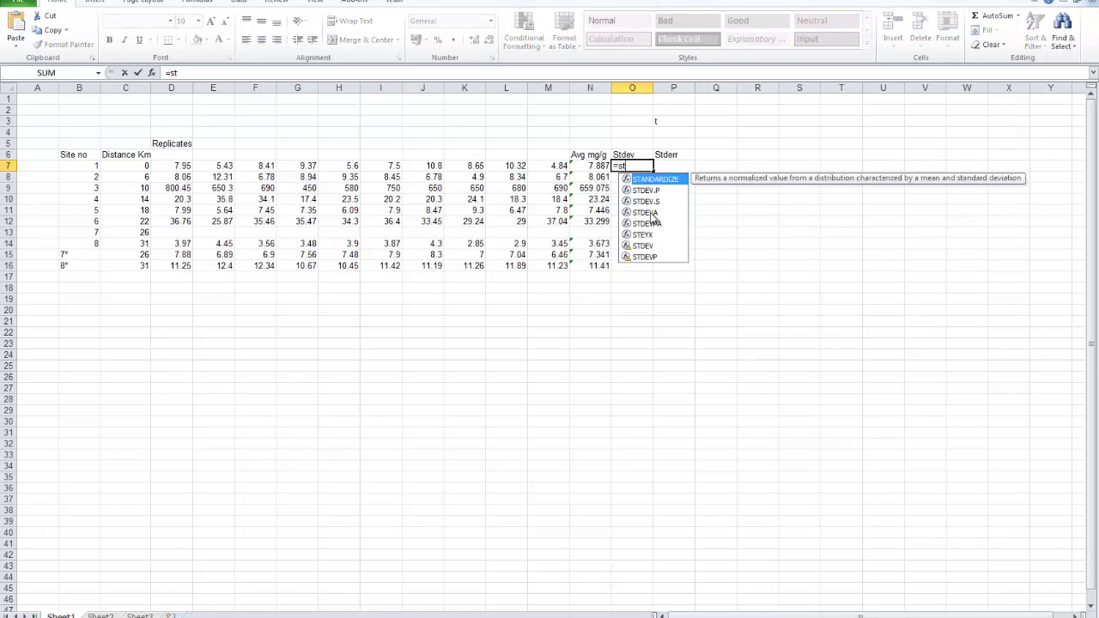
{"action": "type", "text": "dev("}
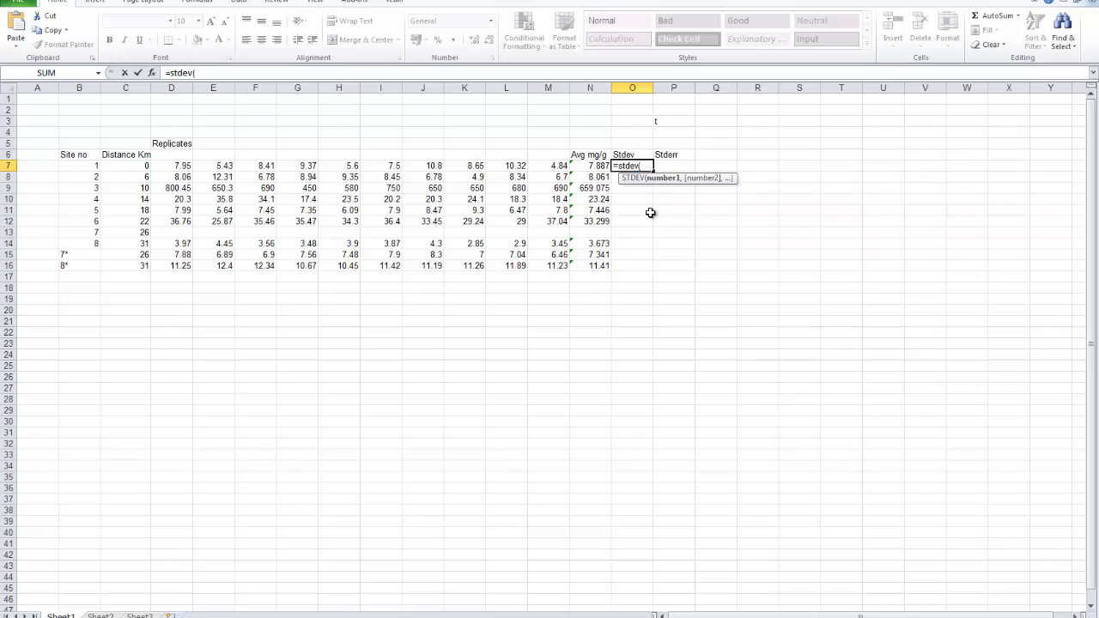
{"action": "left_click", "coordinate": [197, 167]}
{"action": "left_click_drag", "start_coordinate": [197, 167], "coordinate": [533, 167]}
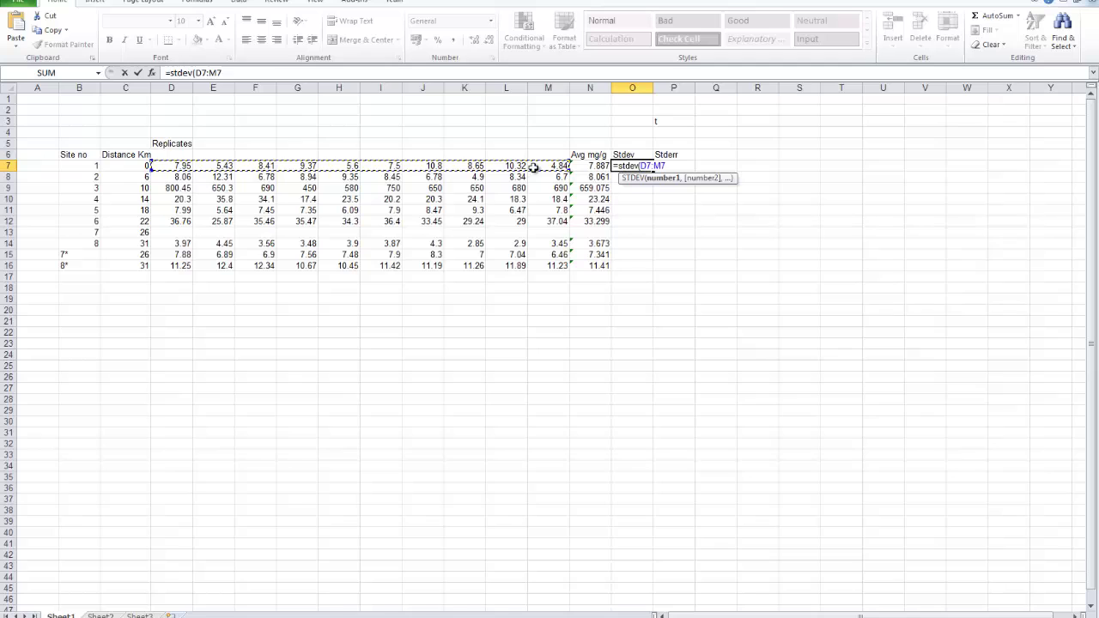
{"action": "type", "text": ")"}
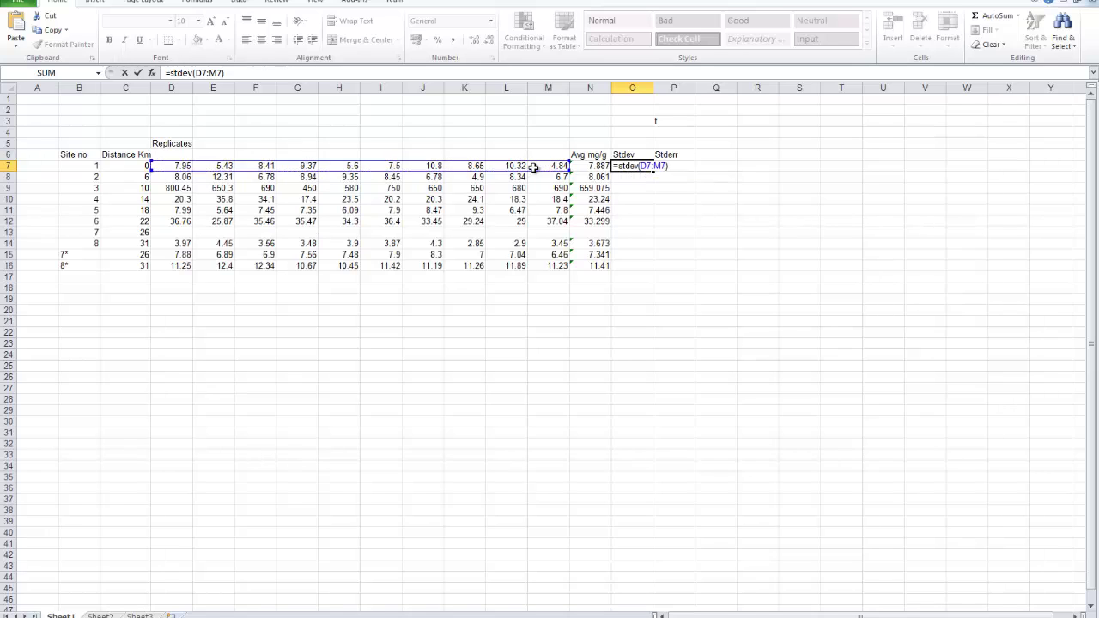
{"action": "left_click", "coordinate": [648, 165]}
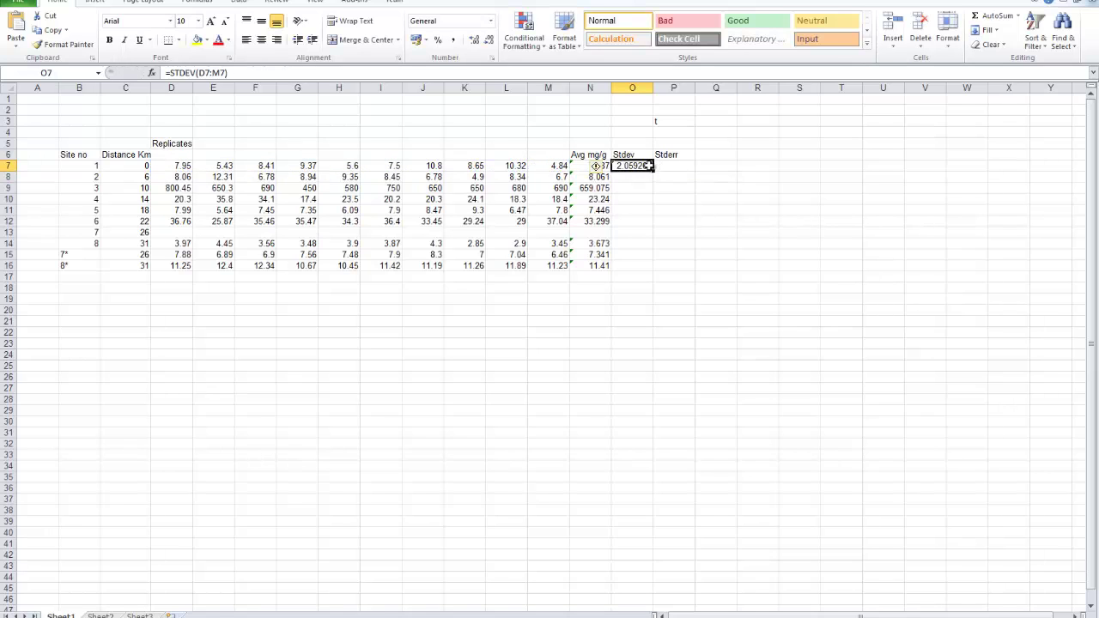
Fill the Stdev formula down to O16 and clear site 7's #DIV/0! in O13.
{"action": "left_click_drag", "start_coordinate": [650, 166], "coordinate": [654, 270]}
{"action": "left_click", "coordinate": [631, 232]}
{"action": "key", "text": "Delete"}
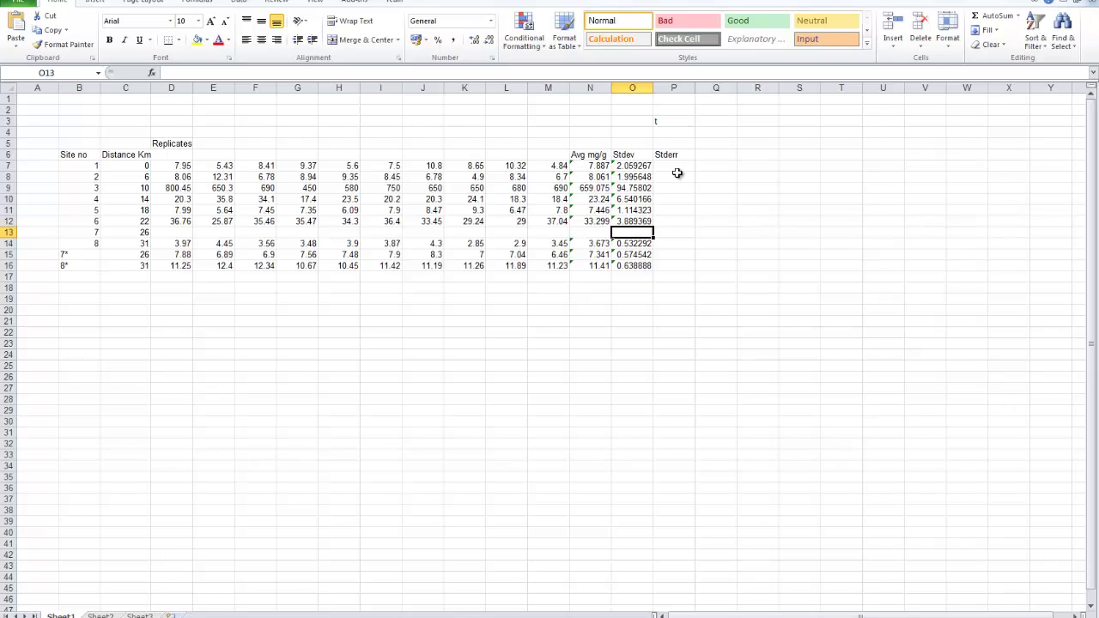
Enter =TINV(0.05,9) in P4, giving the t value 2.262157.
{"action": "left_click", "coordinate": [666, 131]}
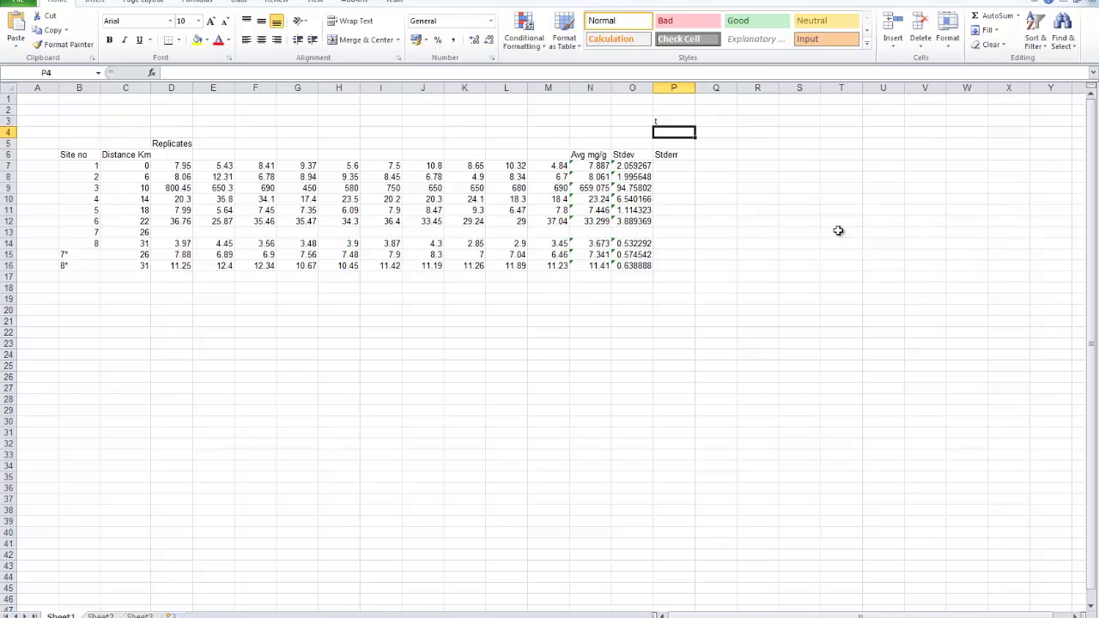
{"action": "type", "text": "="}
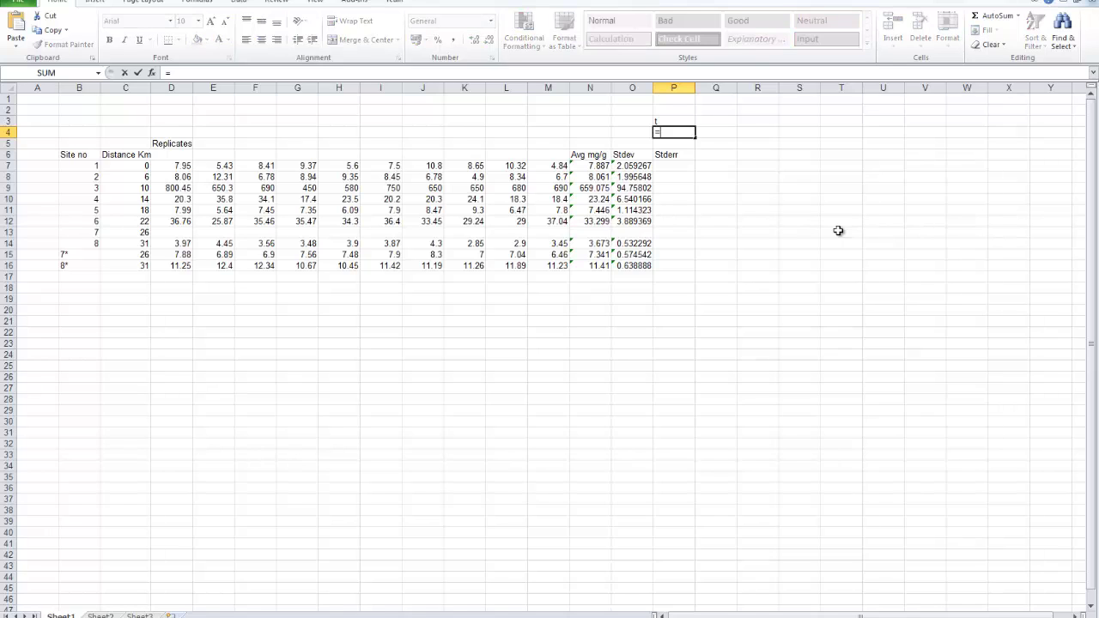
{"action": "type", "text": "tin"}
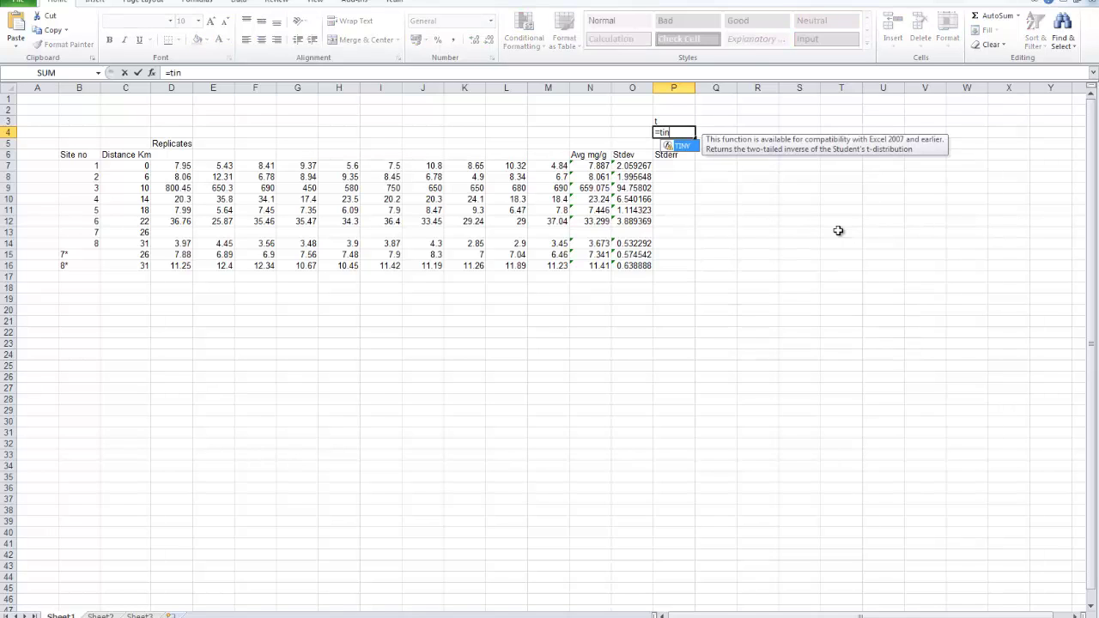
{"action": "type", "text": "v("}
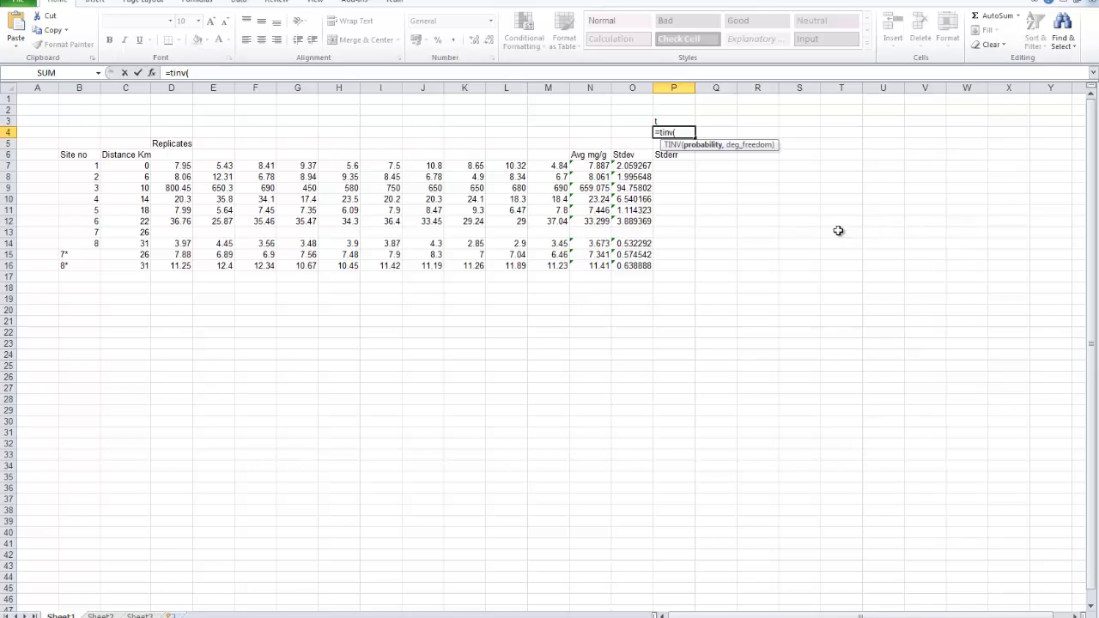
{"action": "type", "text": "0.05,"}
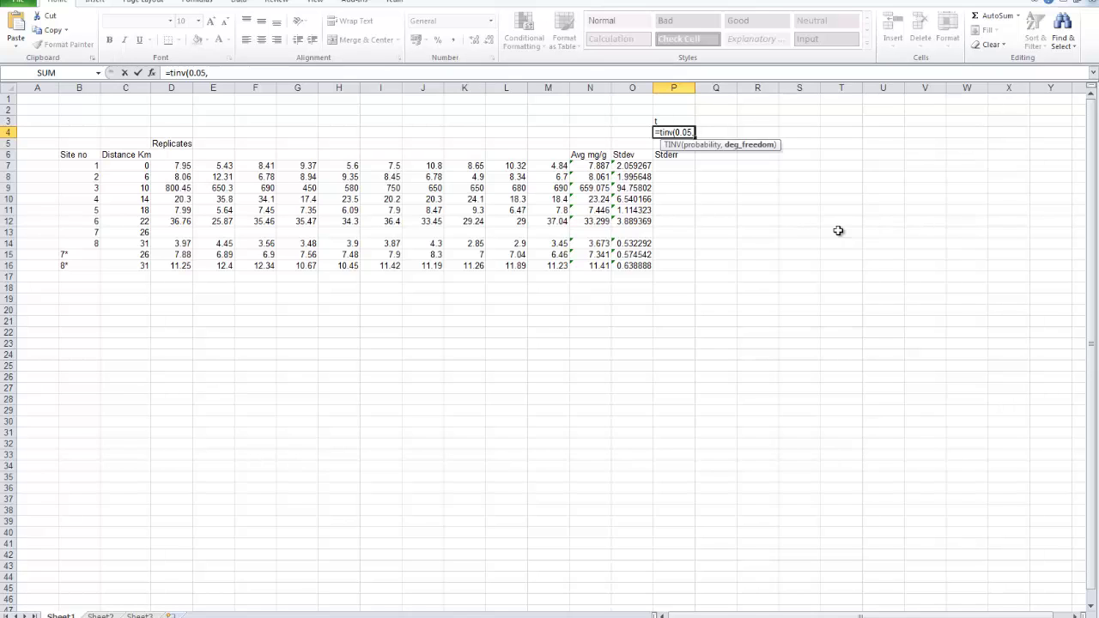
{"action": "type", "text": "9)"}
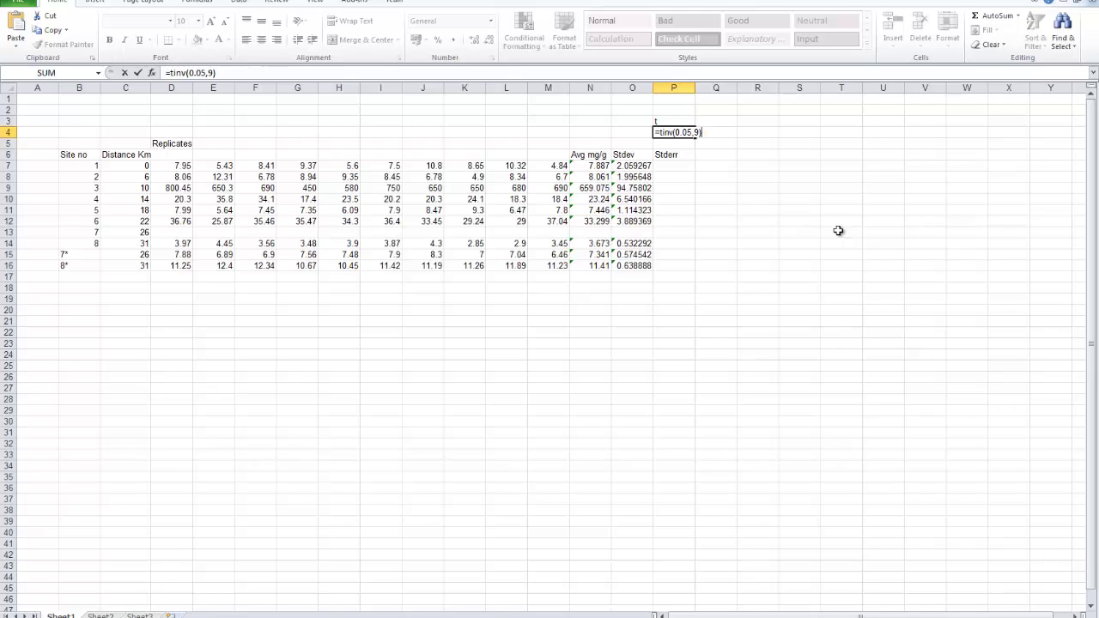
{"action": "key", "text": "Return"}
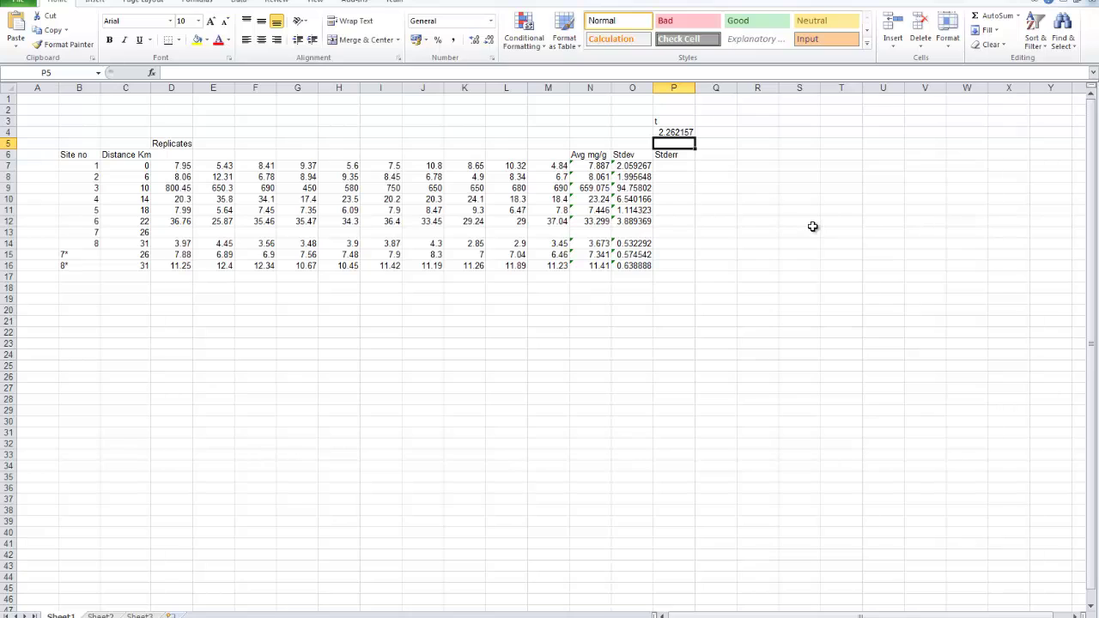
Enter =O7*P$4/10^0.5 in P7 for site 1's standard error.
{"action": "left_click", "coordinate": [673, 167]}
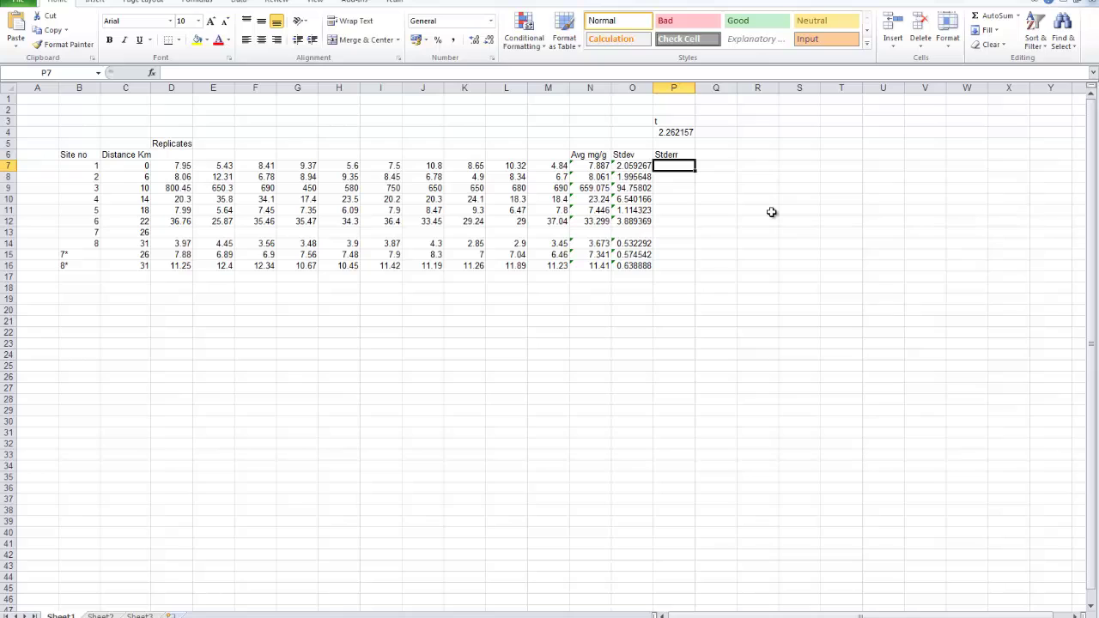
{"action": "type", "text": "="}
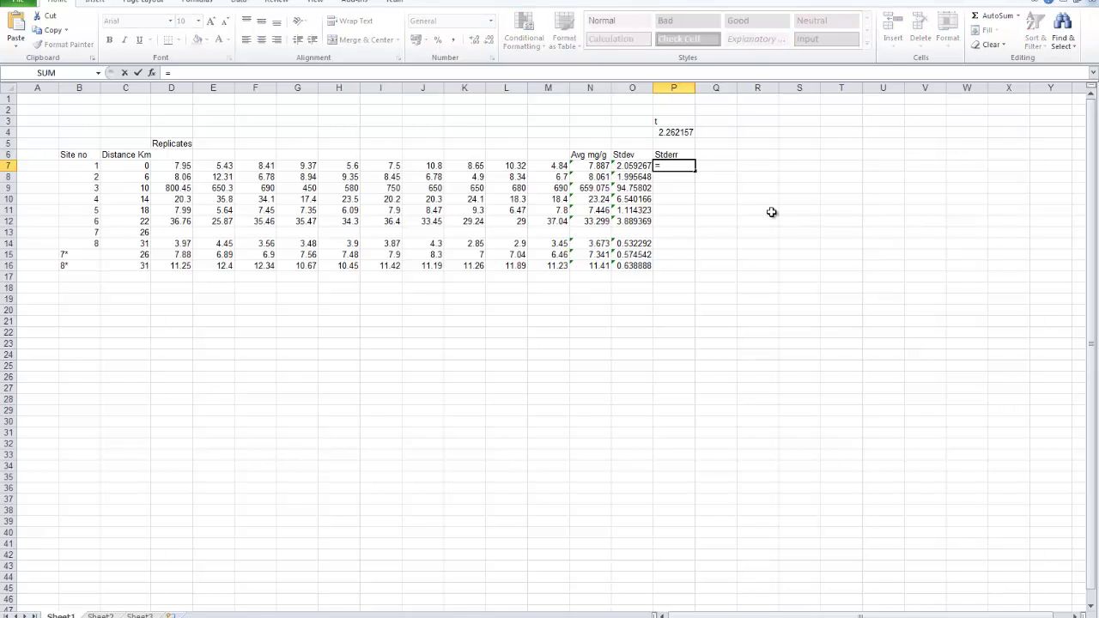
{"action": "left_click", "coordinate": [631, 168]}
{"action": "type", "text": "*"}
{"action": "left_click", "coordinate": [680, 133]}
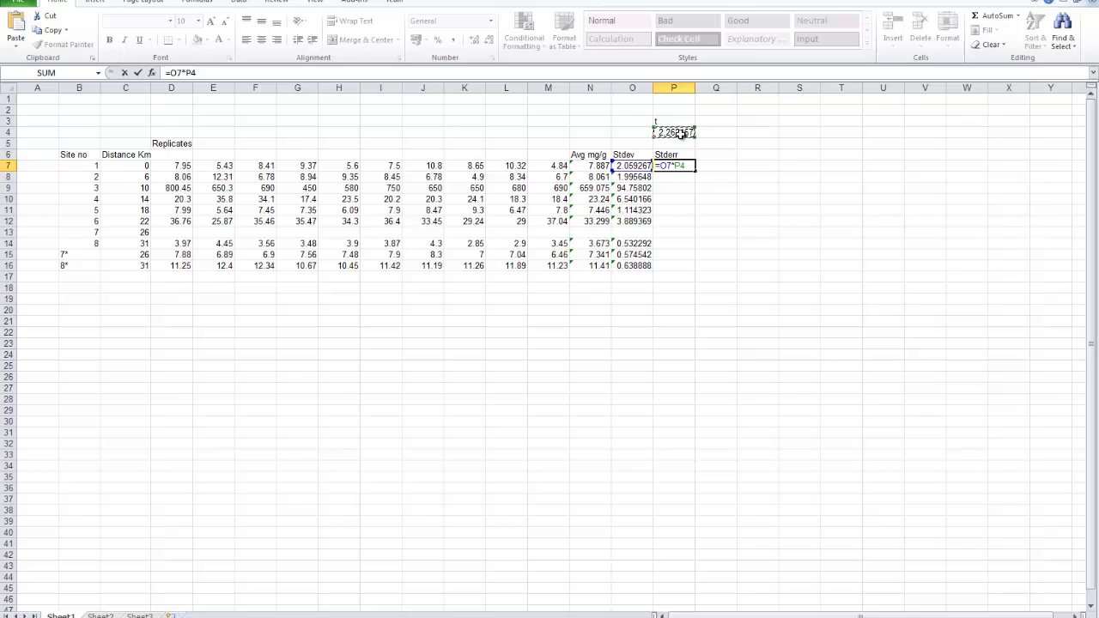
{"action": "key", "text": "F4"}
{"action": "key", "text": "F4"}
{"action": "type", "text": "/10^0.5"}
{"action": "key", "text": "Return"}
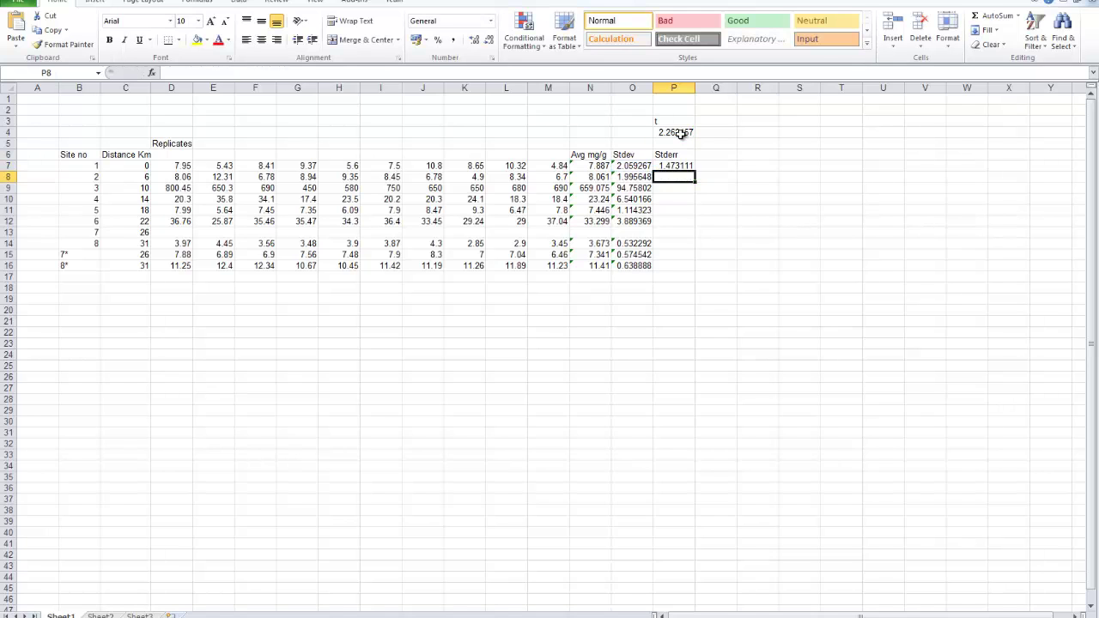
Fill the Stderr formula down to P16 and clear site 7's value in P13.
{"action": "left_click", "coordinate": [678, 168]}
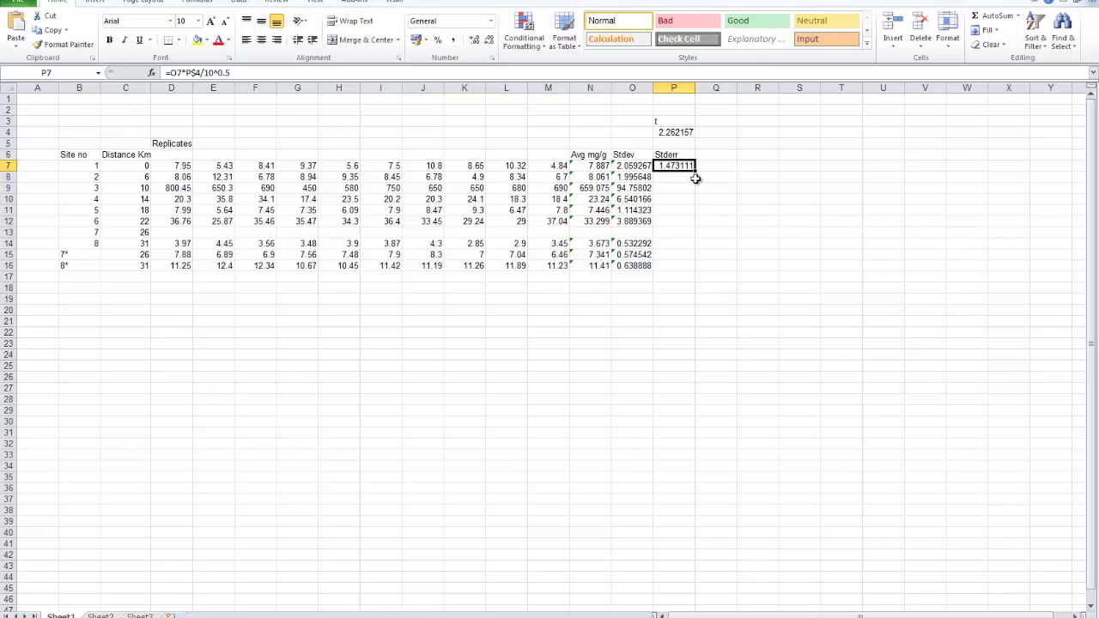
{"action": "left_click_drag", "start_coordinate": [695, 171], "coordinate": [697, 269]}
{"action": "left_click", "coordinate": [678, 232]}
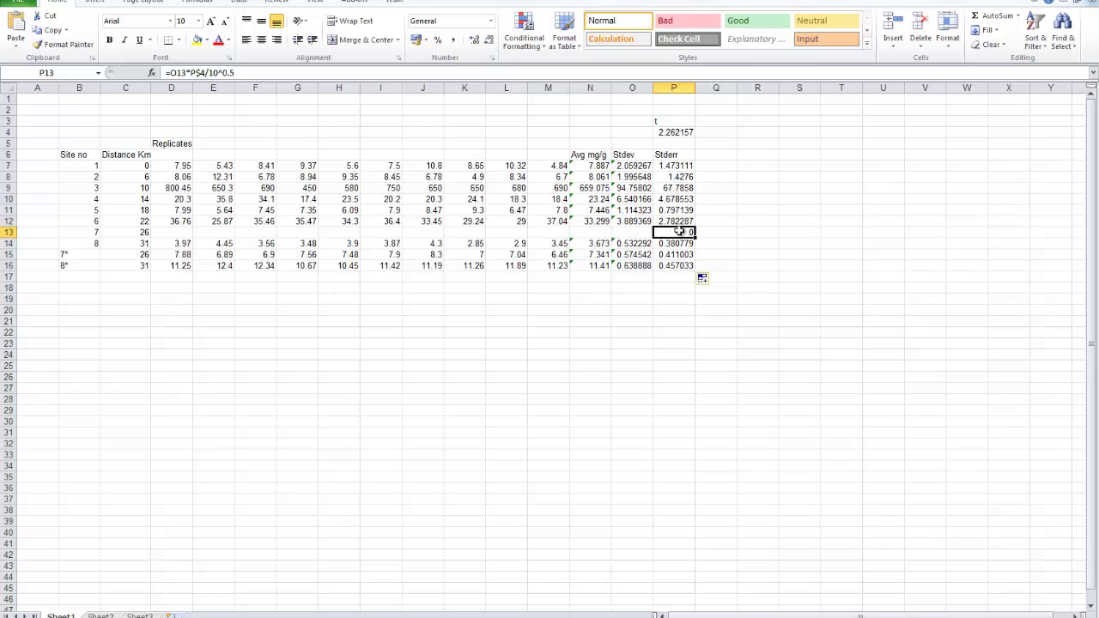
{"action": "key", "text": "Delete"}
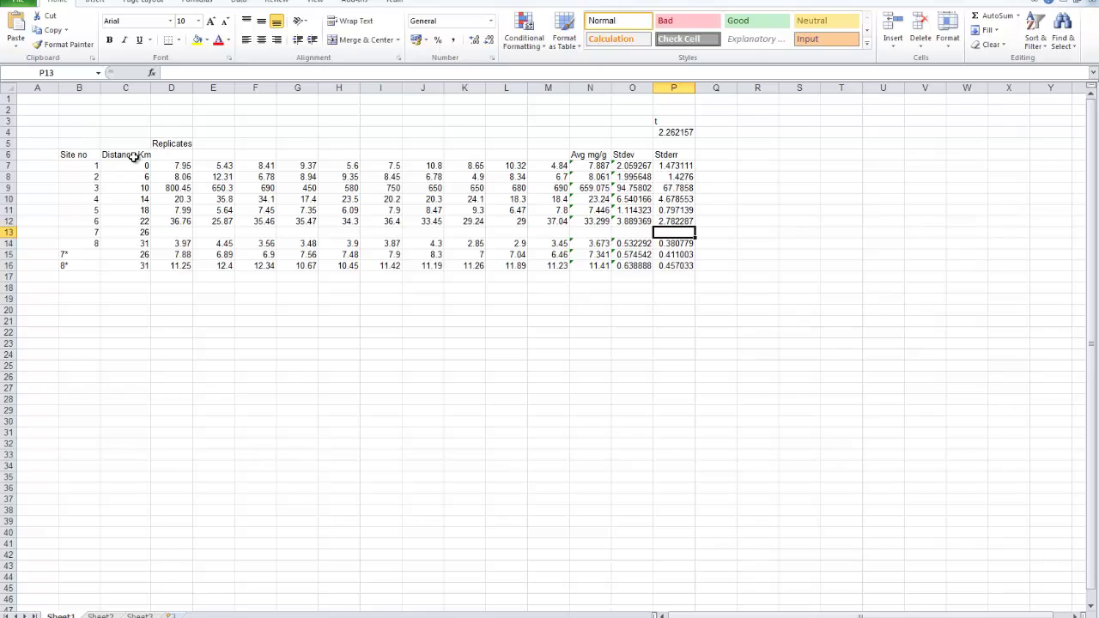
Select Distance Km C6:C14 together with Avg mg/g N6:N14.
{"action": "left_click_drag", "start_coordinate": [135, 158], "coordinate": [138, 244]}
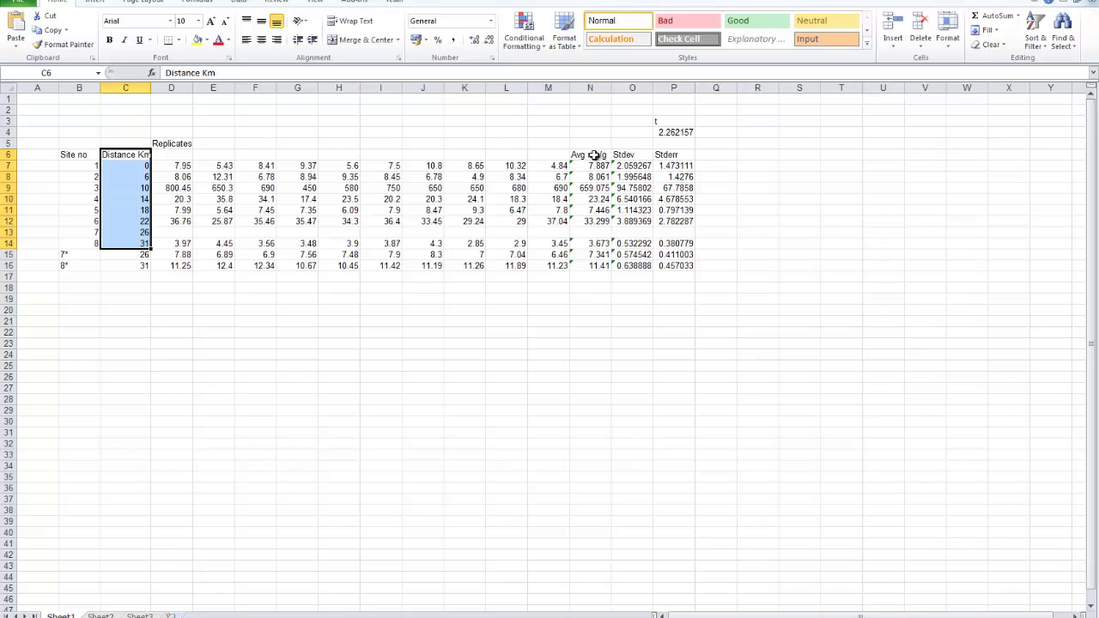
{"action": "left_click_drag", "start_coordinate": [594, 154], "coordinate": [595, 244]}
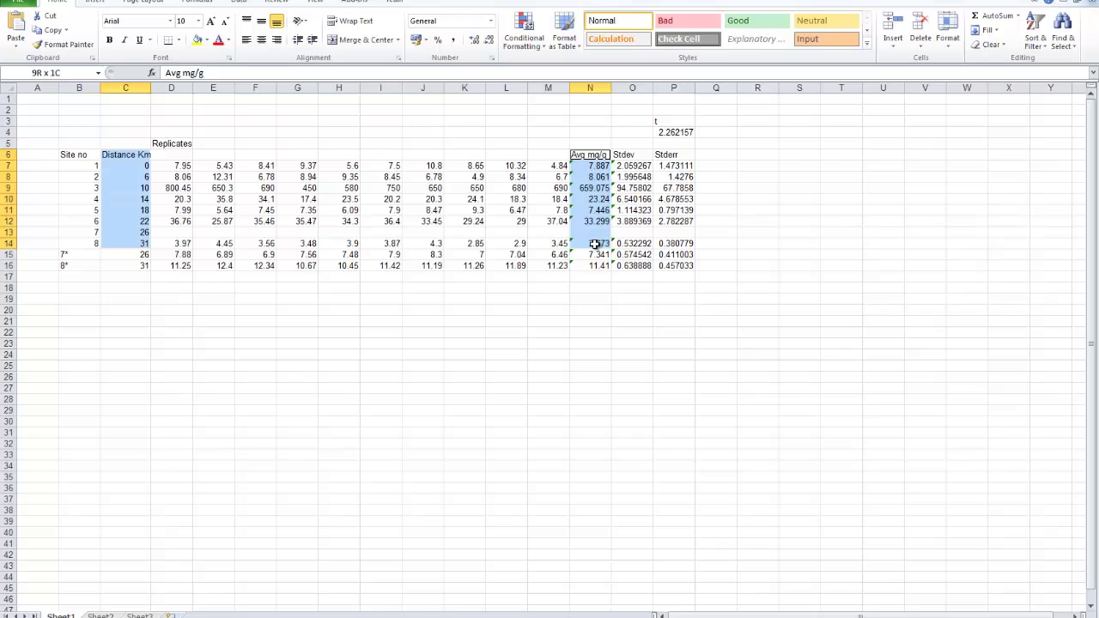
Insert a Scatter with only Markers chart from the selected distance and average data.
{"action": "left_click_drag", "start_coordinate": [594, 244], "coordinate": [595, 244]}
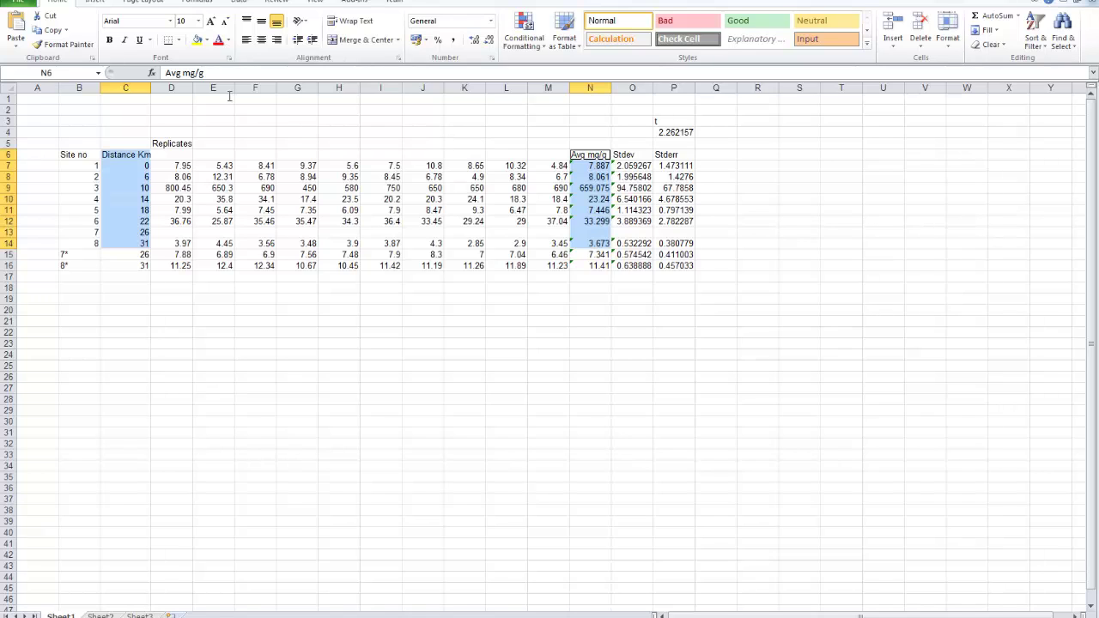
{"action": "left_click", "coordinate": [97, 5]}
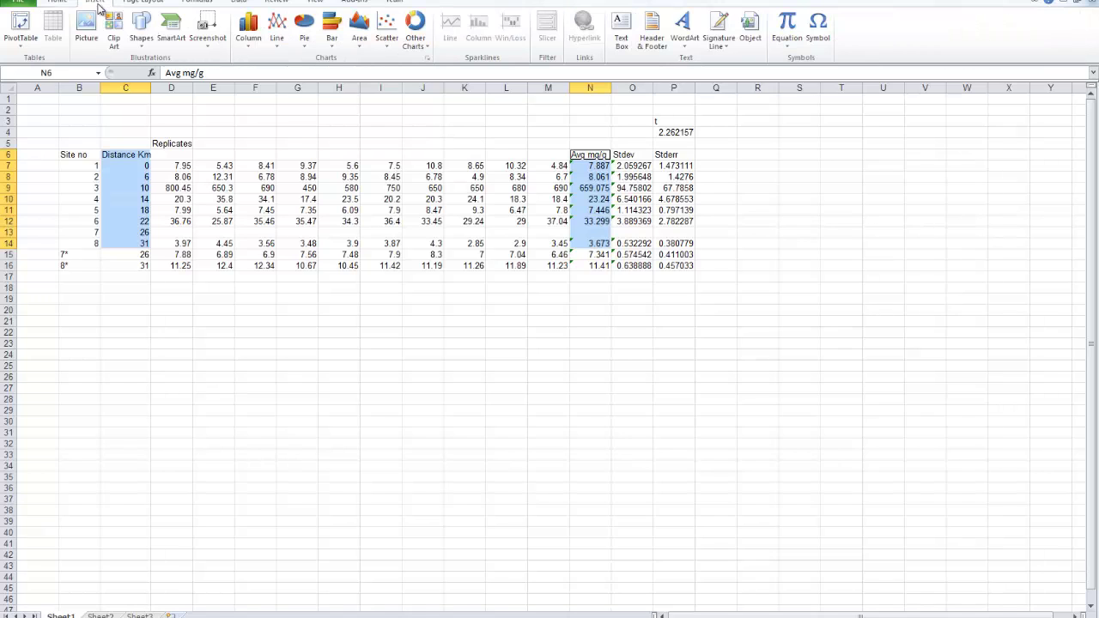
{"action": "left_click", "coordinate": [386, 45]}
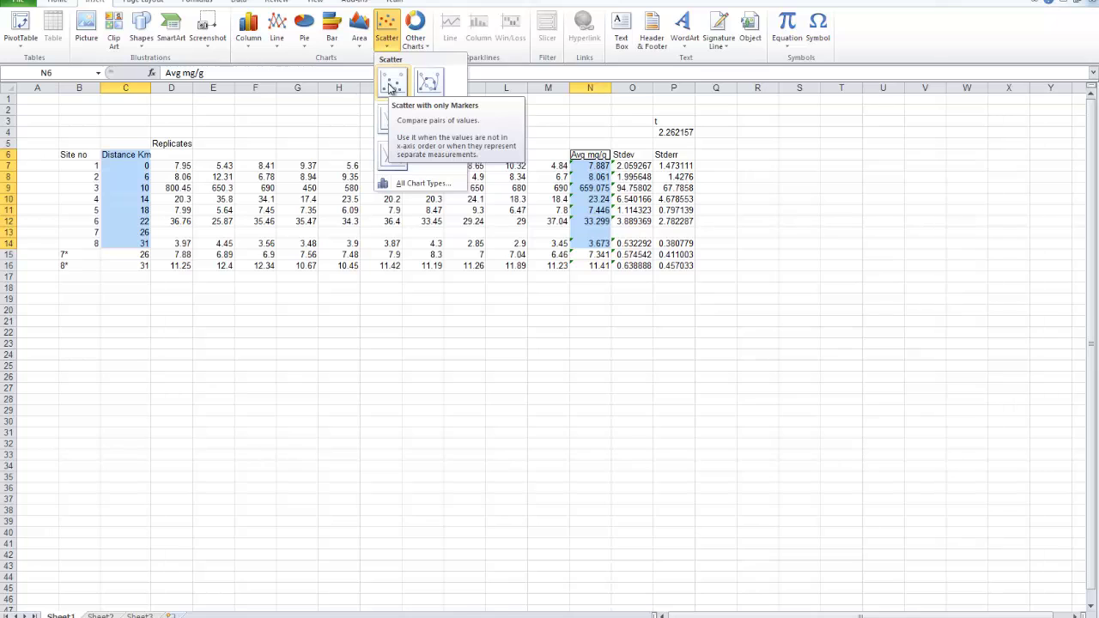
{"action": "left_click", "coordinate": [391, 83]}
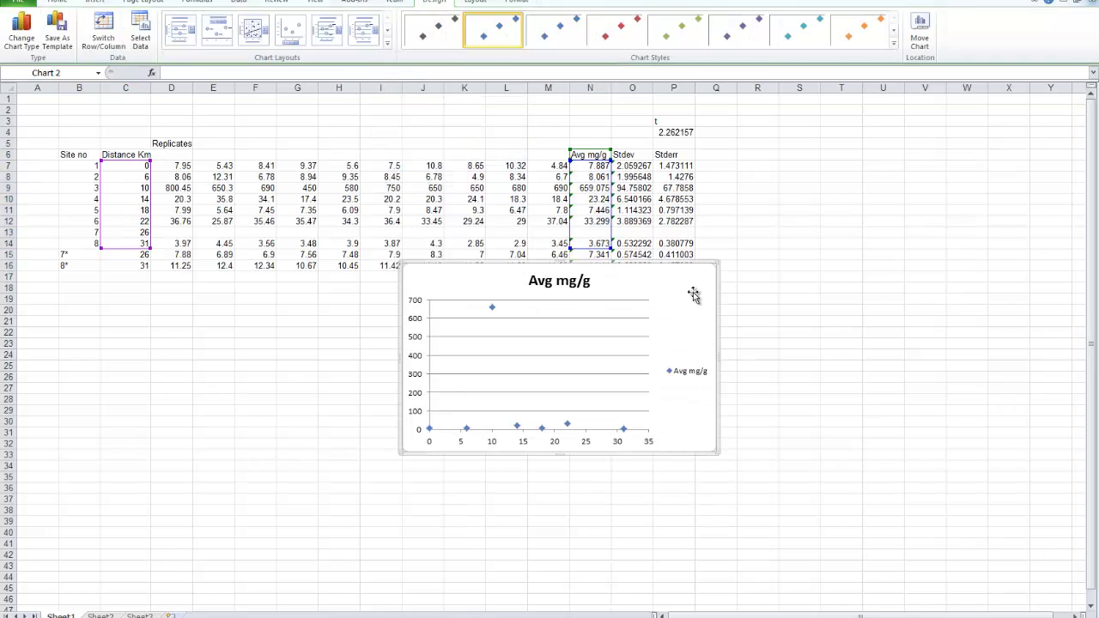
Move the chart below the table and delete its Avg mg/g title and legend.
{"action": "left_click_drag", "start_coordinate": [694, 292], "coordinate": [475, 329]}
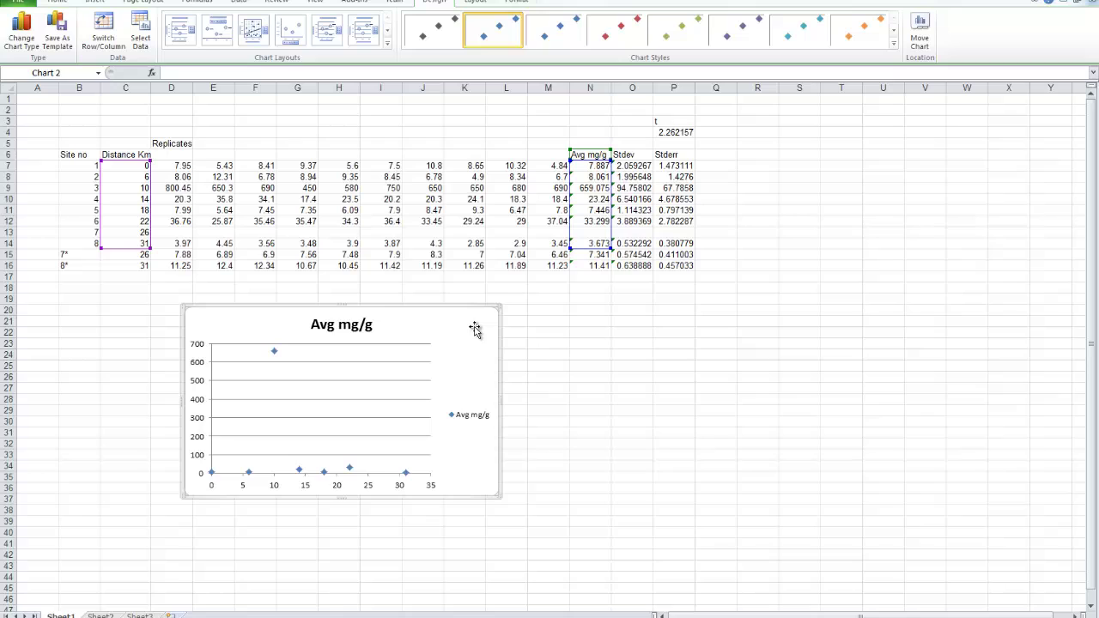
{"action": "left_click", "coordinate": [341, 327]}
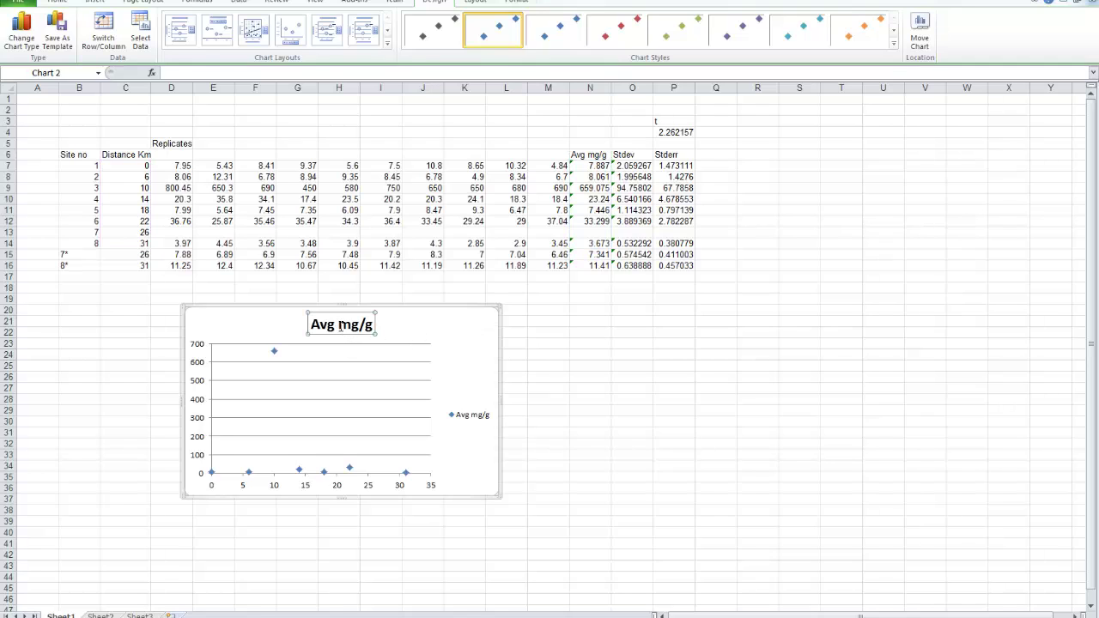
{"action": "key", "text": "Delete"}
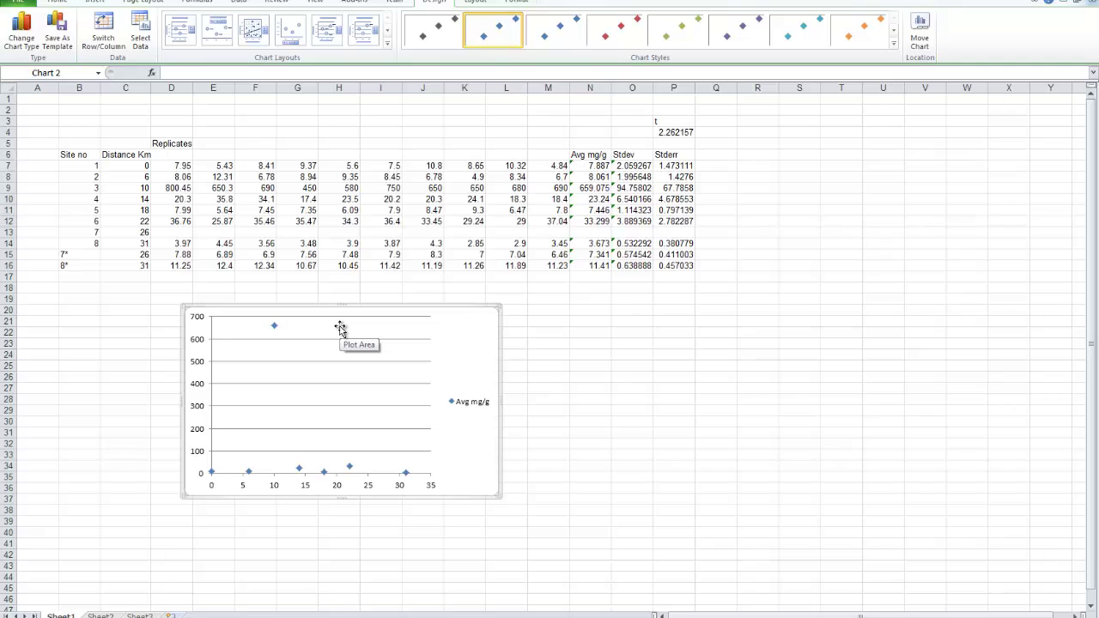
{"action": "left_click", "coordinate": [459, 407]}
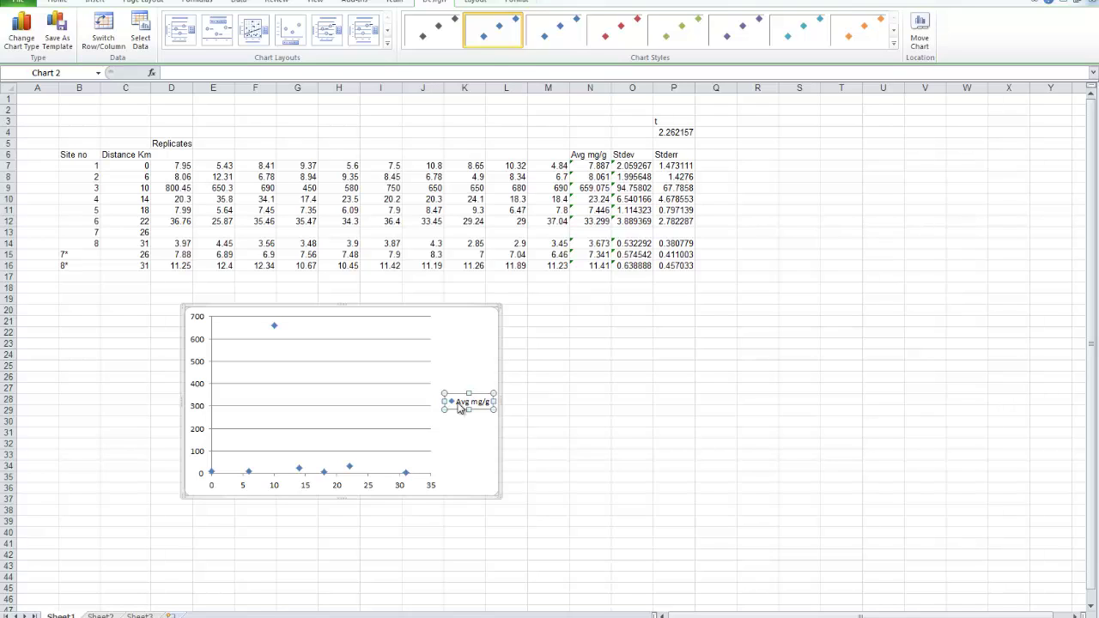
{"action": "key", "text": "Delete"}
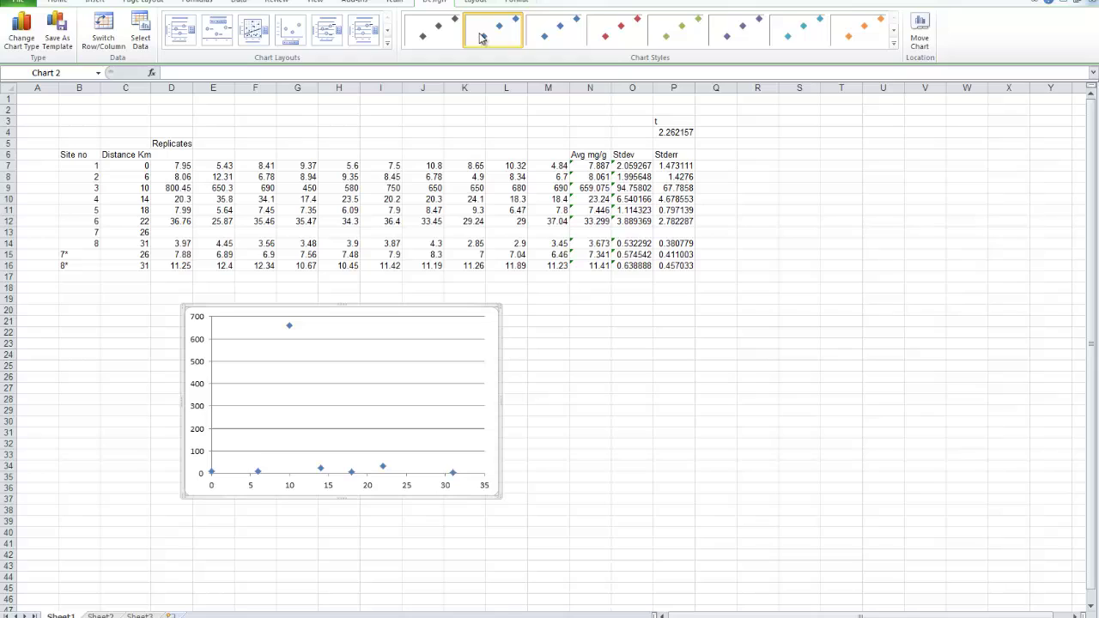
Add error bars from Layout > Error Bars > More Error Bars Options and reposition the dialog.
{"action": "left_click", "coordinate": [475, 3]}
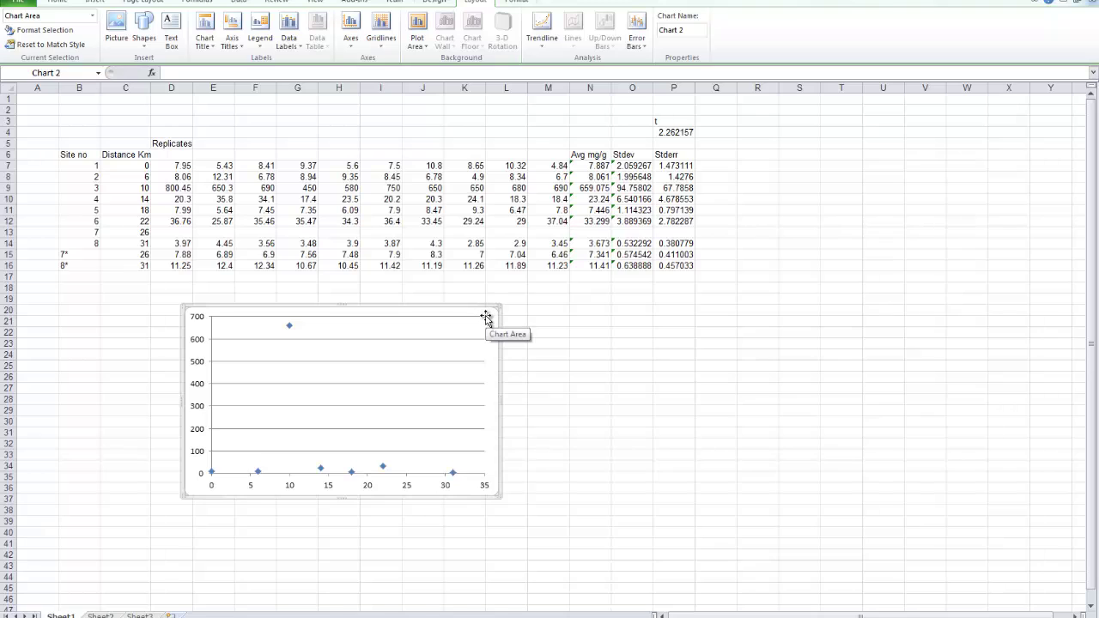
{"action": "left_click", "coordinate": [645, 50]}
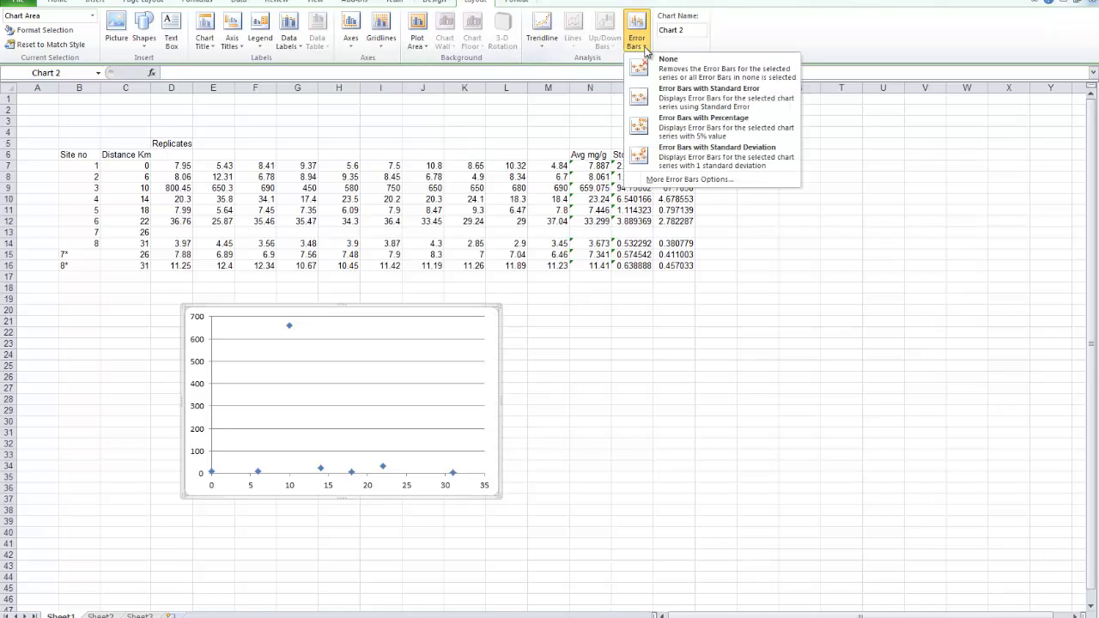
{"action": "left_click", "coordinate": [666, 181]}
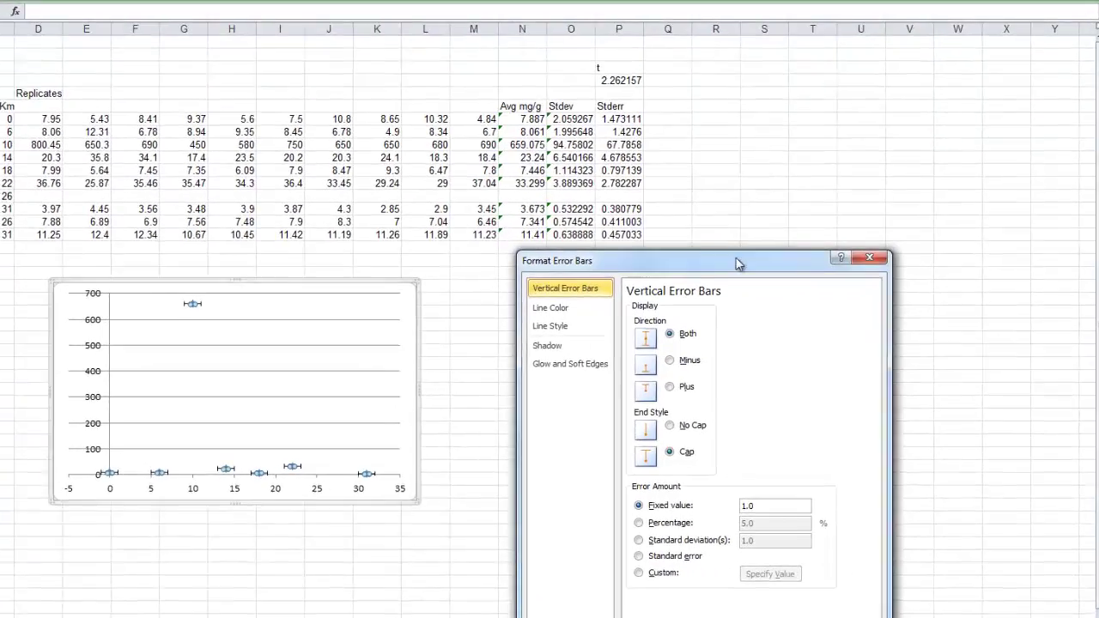
{"action": "left_click_drag", "start_coordinate": [736, 264], "coordinate": [757, 156]}
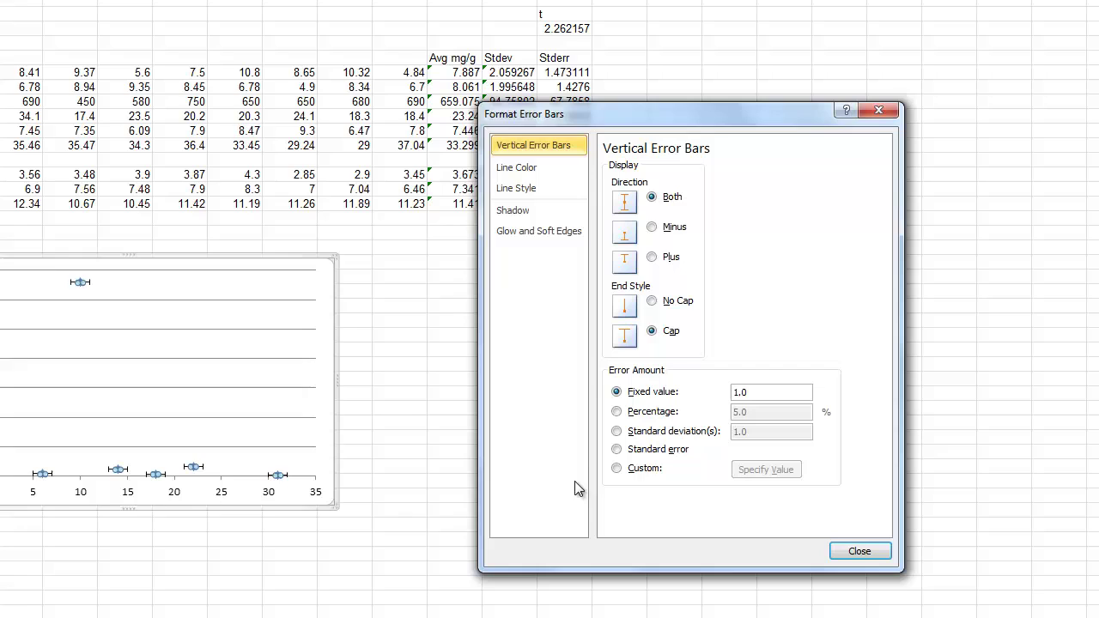
Switch to Custom error amount and set the positive error values to Stdev O7:O14.
{"action": "left_click", "coordinate": [616, 469]}
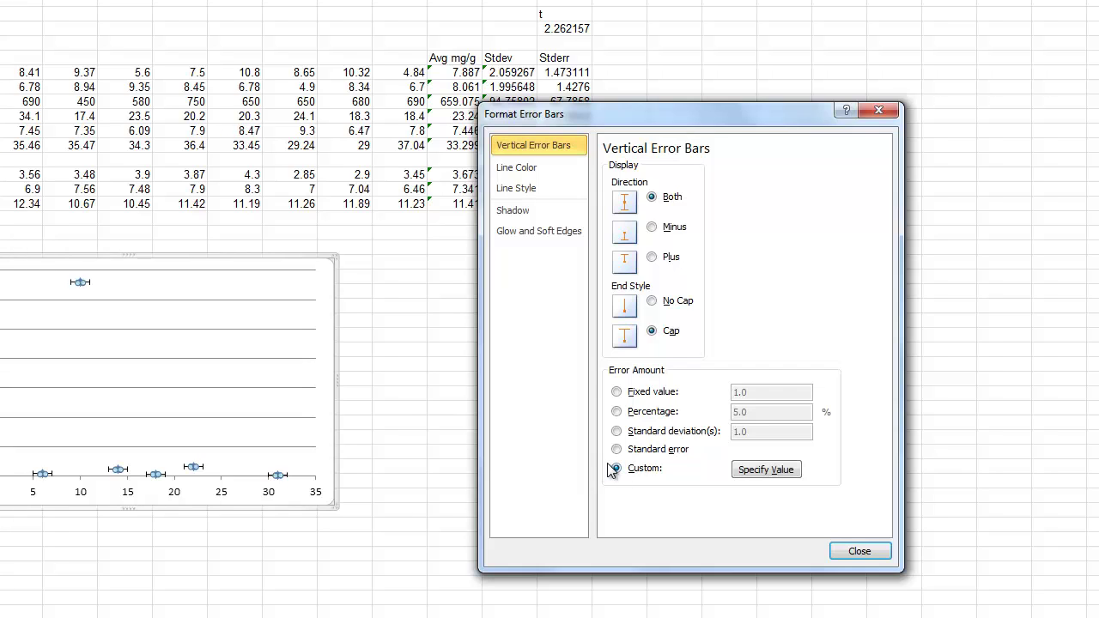
{"action": "left_click", "coordinate": [767, 471]}
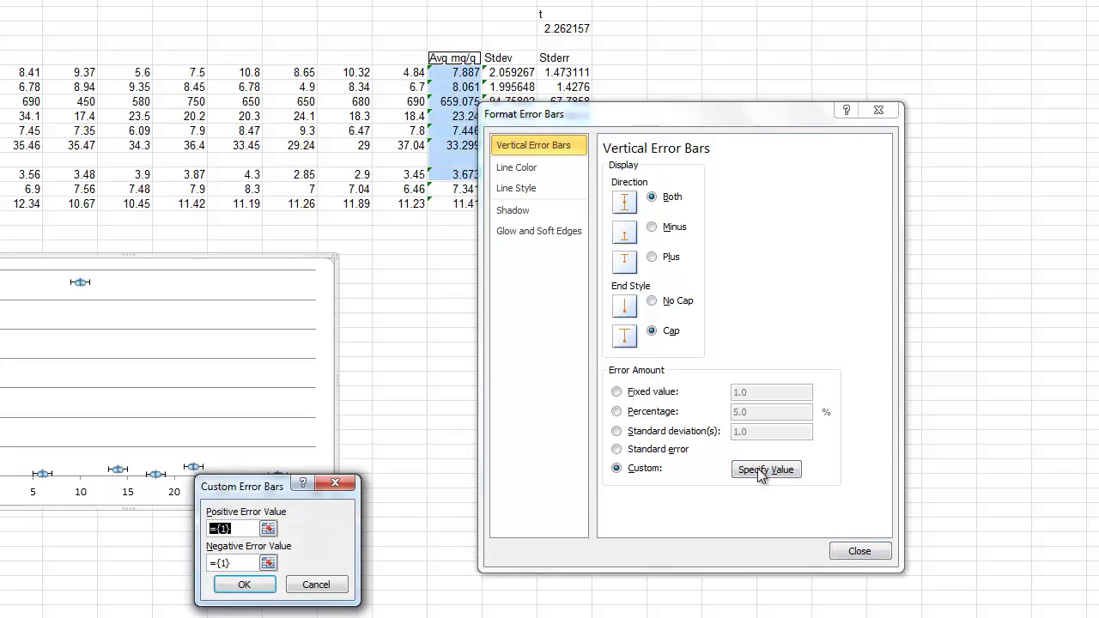
{"action": "left_click", "coordinate": [269, 529]}
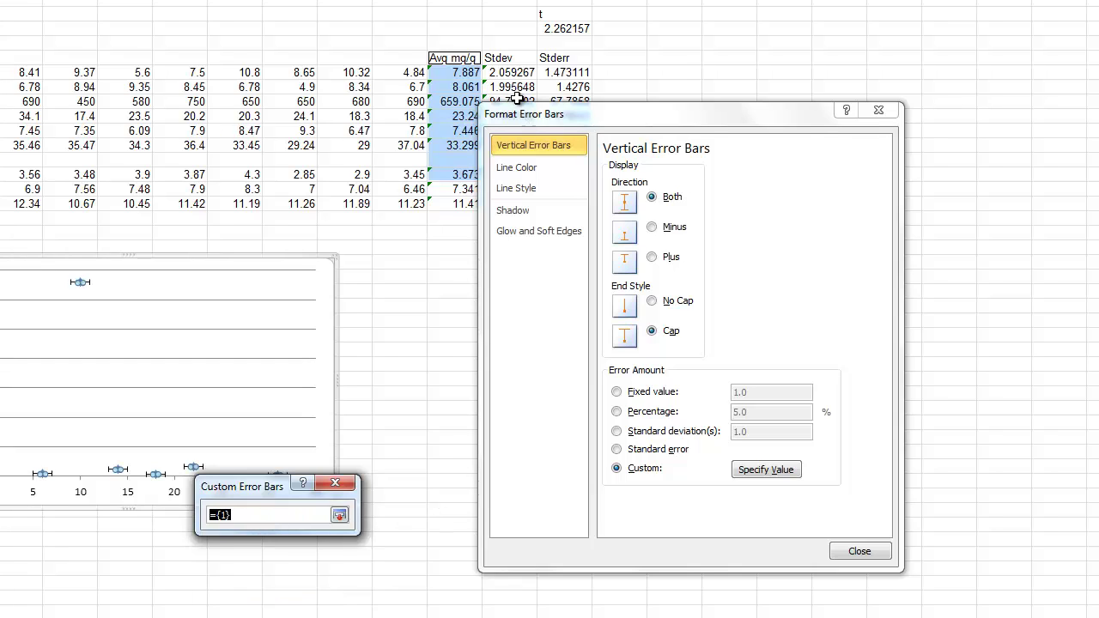
{"action": "left_click_drag", "start_coordinate": [514, 72], "coordinate": [519, 182]}
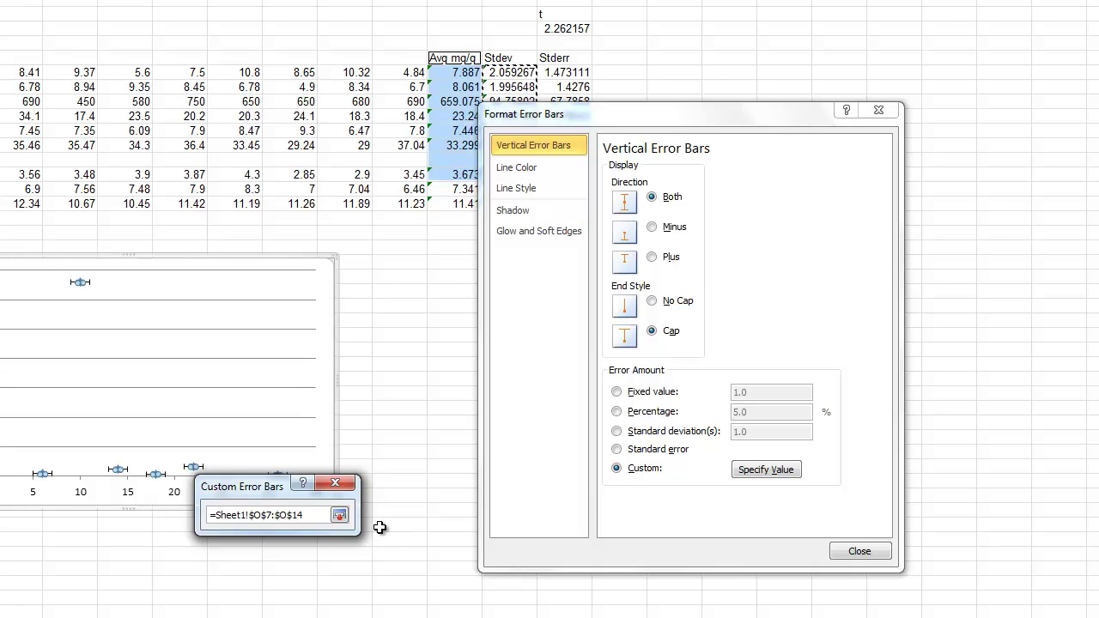
{"action": "left_click", "coordinate": [340, 515]}
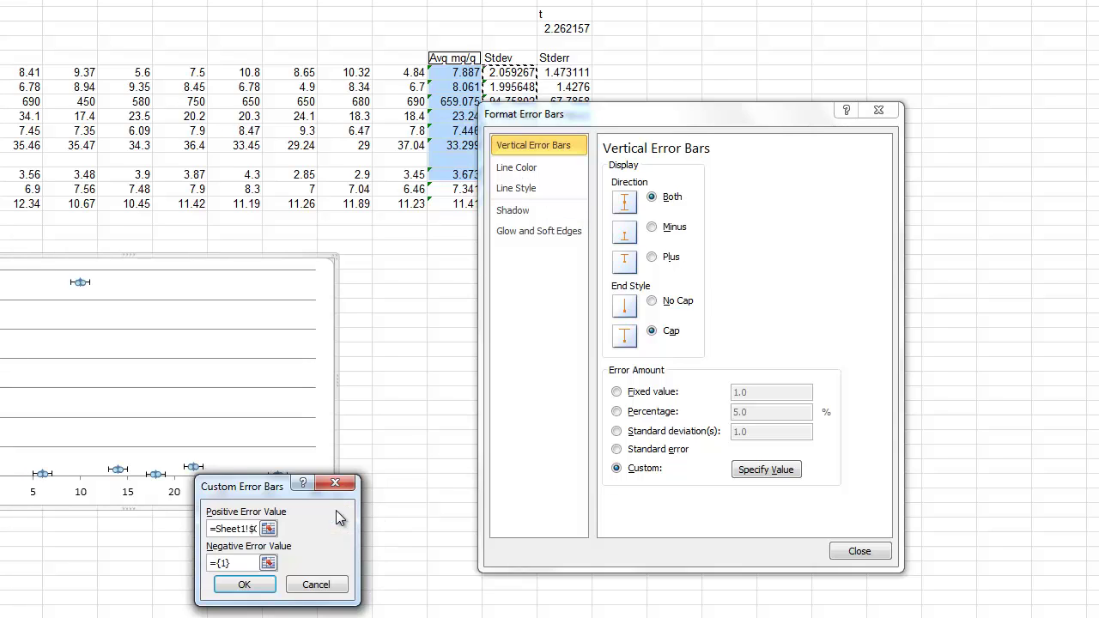
Set the negative error values to O7:O14 as well and confirm.
{"action": "left_click", "coordinate": [267, 563]}
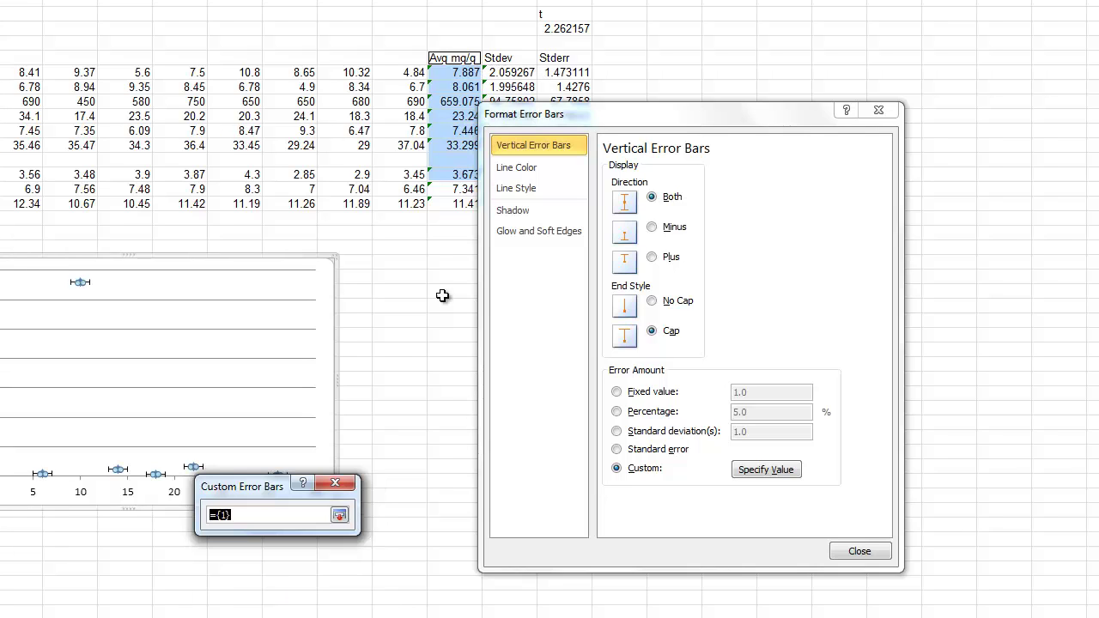
{"action": "left_click_drag", "start_coordinate": [511, 72], "coordinate": [515, 185]}
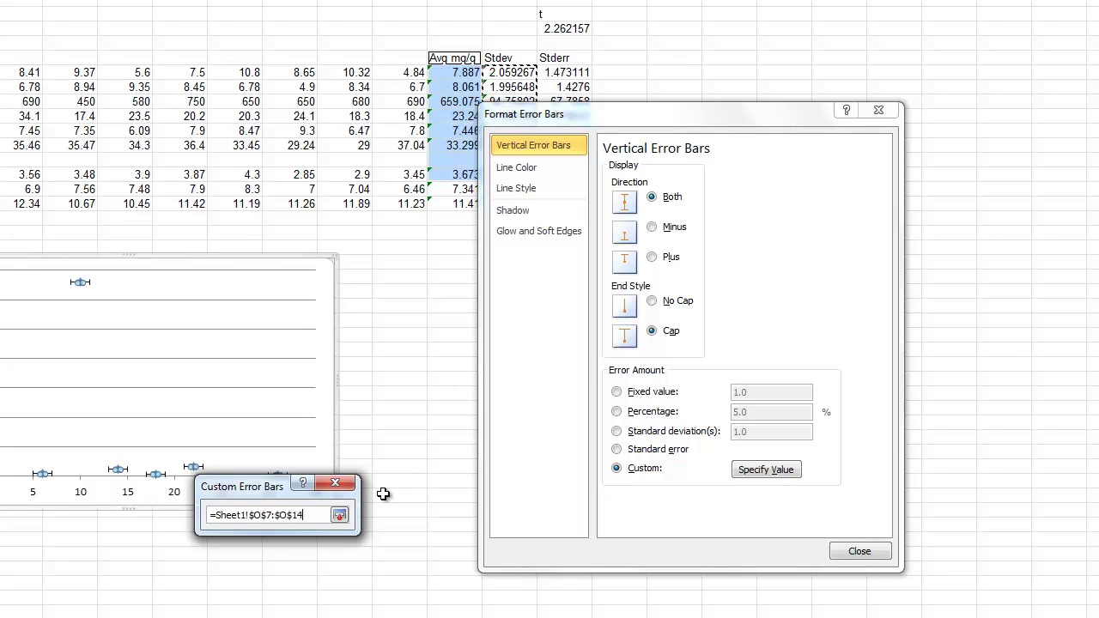
{"action": "left_click", "coordinate": [339, 515]}
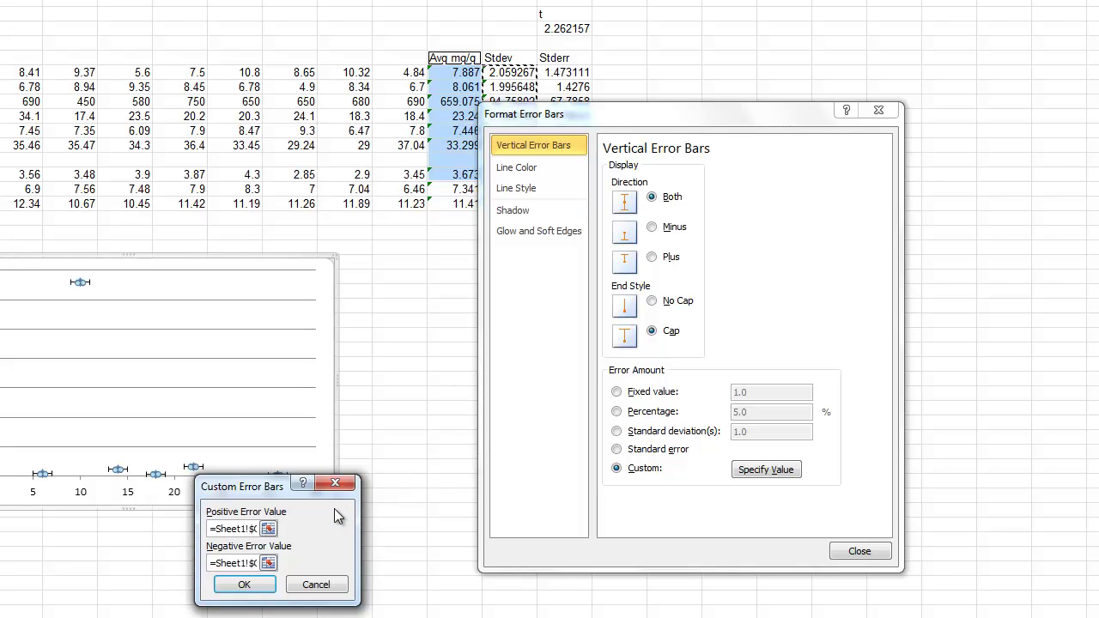
{"action": "left_click", "coordinate": [245, 584]}
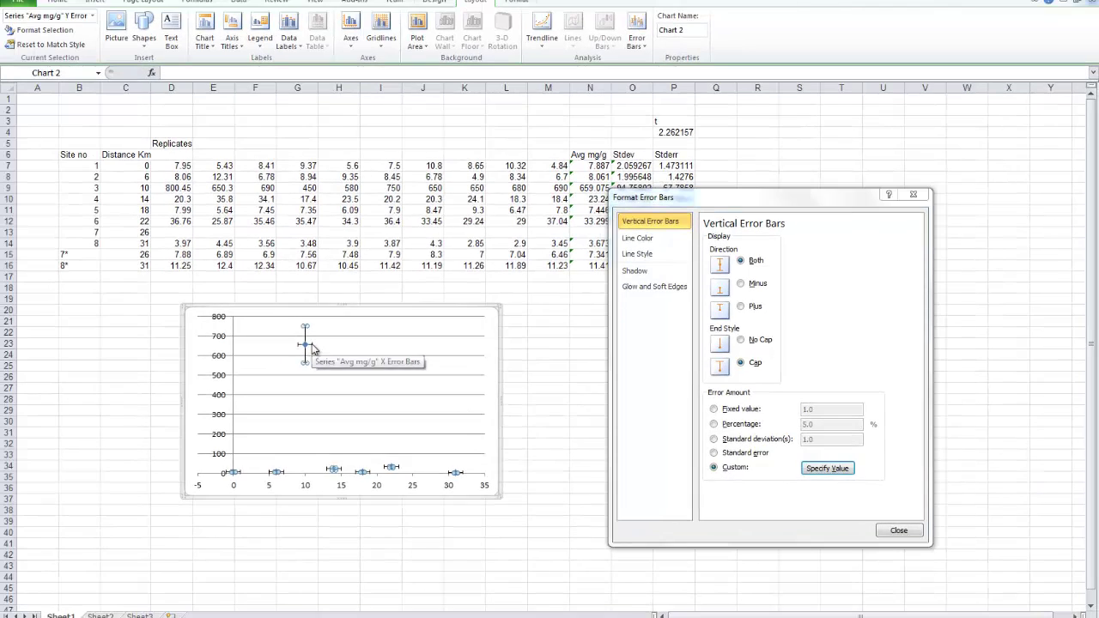
Delete the horizontal error bars so only the vertical Stdev bars remain on the scatter chart.
{"action": "left_click", "coordinate": [270, 340]}
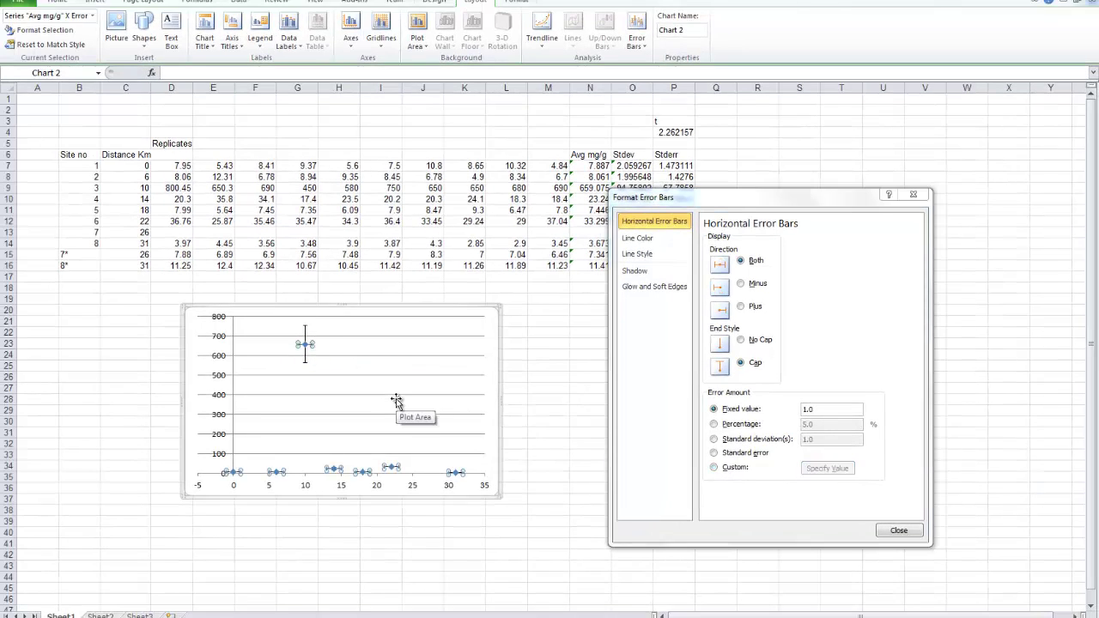
{"action": "key", "text": "Delete"}
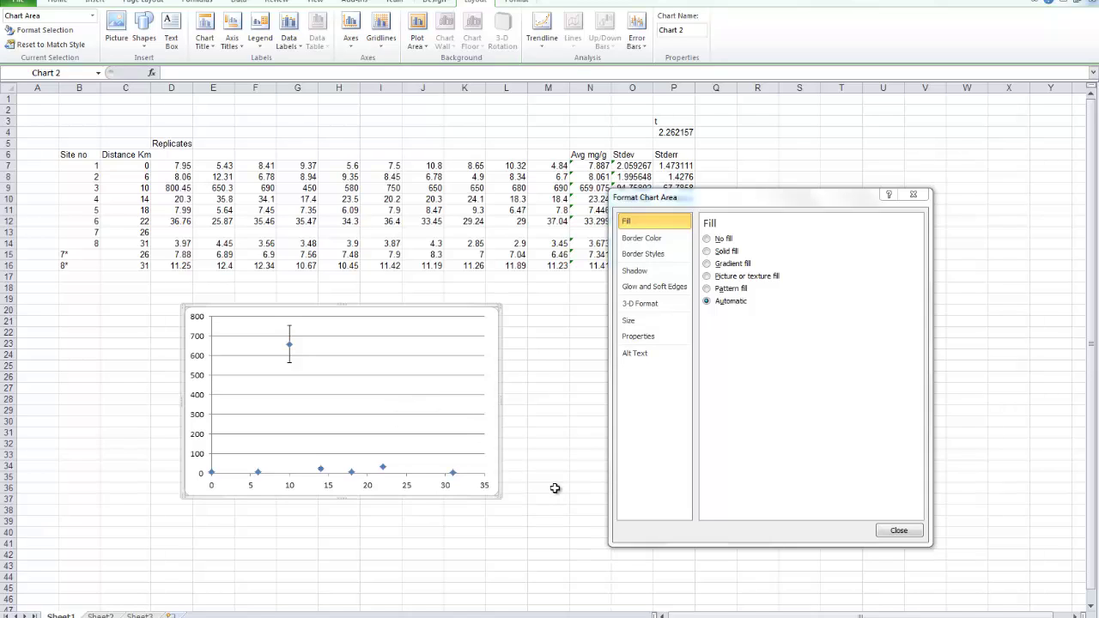
{"action": "left_click", "coordinate": [901, 531]}
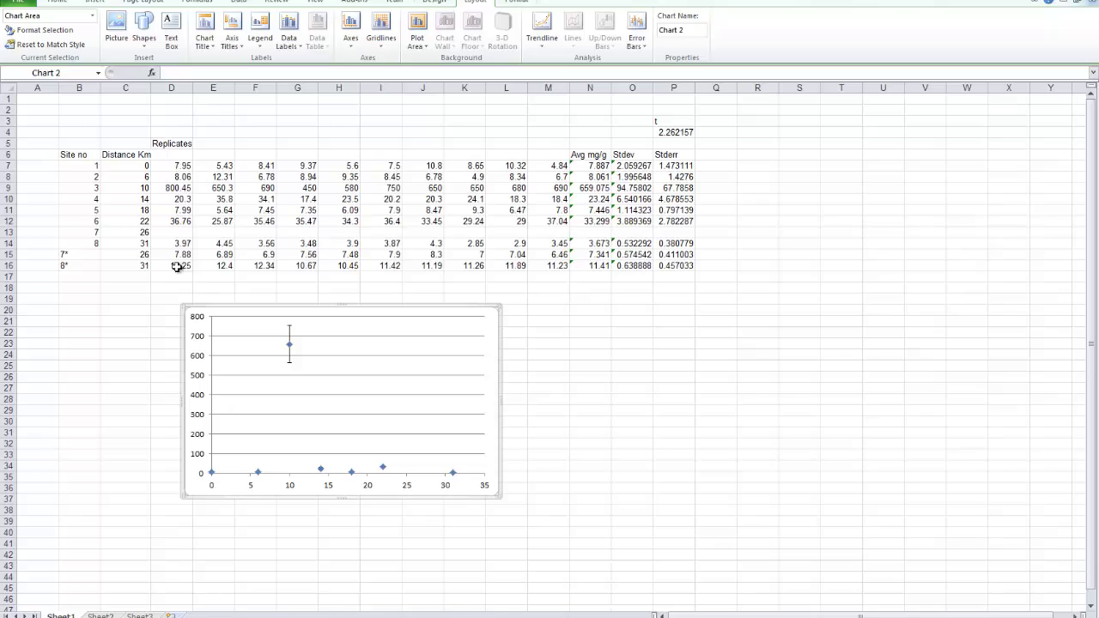
{"action": "left_click", "coordinate": [176, 267]}
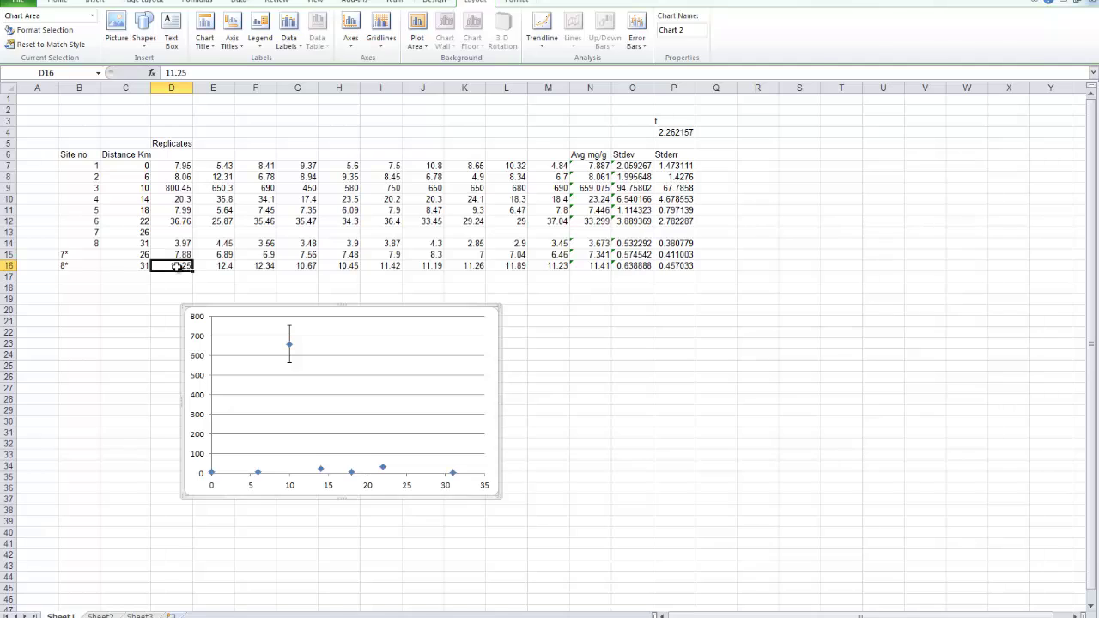
{"action": "left_click", "coordinate": [181, 244]}
{"action": "left_click", "coordinate": [176, 268]}
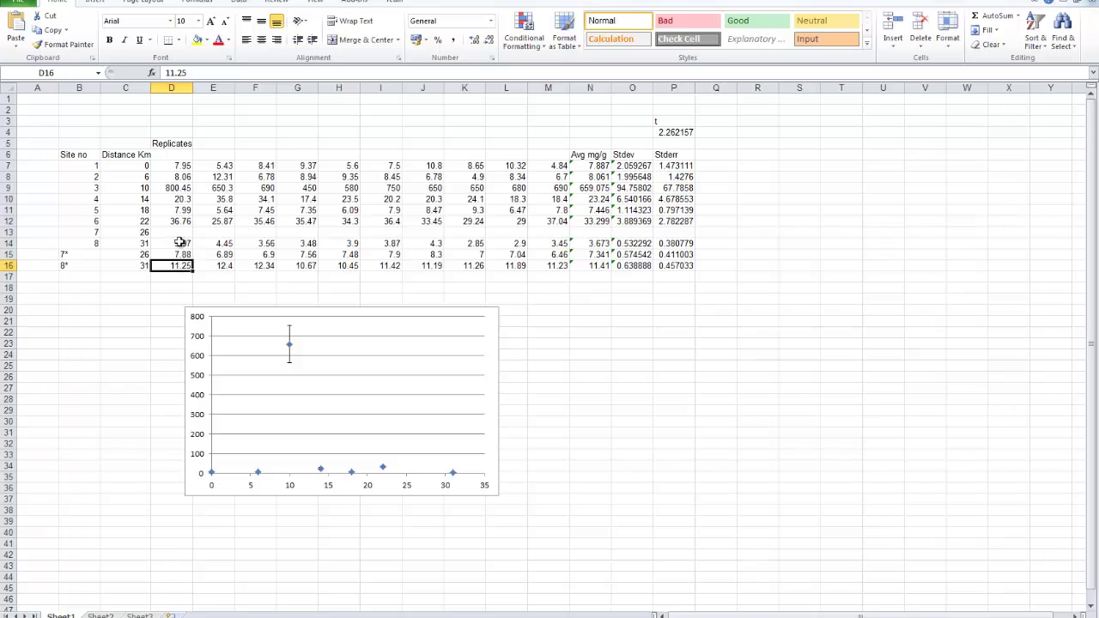
{"action": "left_click", "coordinate": [180, 244]}
{"action": "left_click", "coordinate": [177, 267]}
{"action": "left_click", "coordinate": [178, 244]}
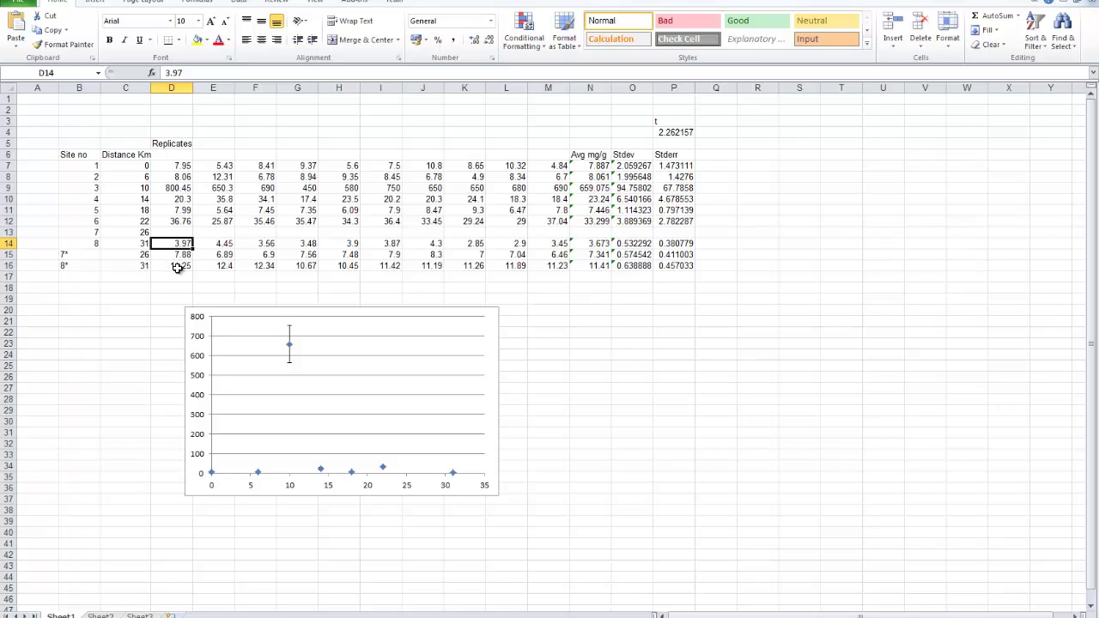
{"action": "left_click", "coordinate": [177, 267]}
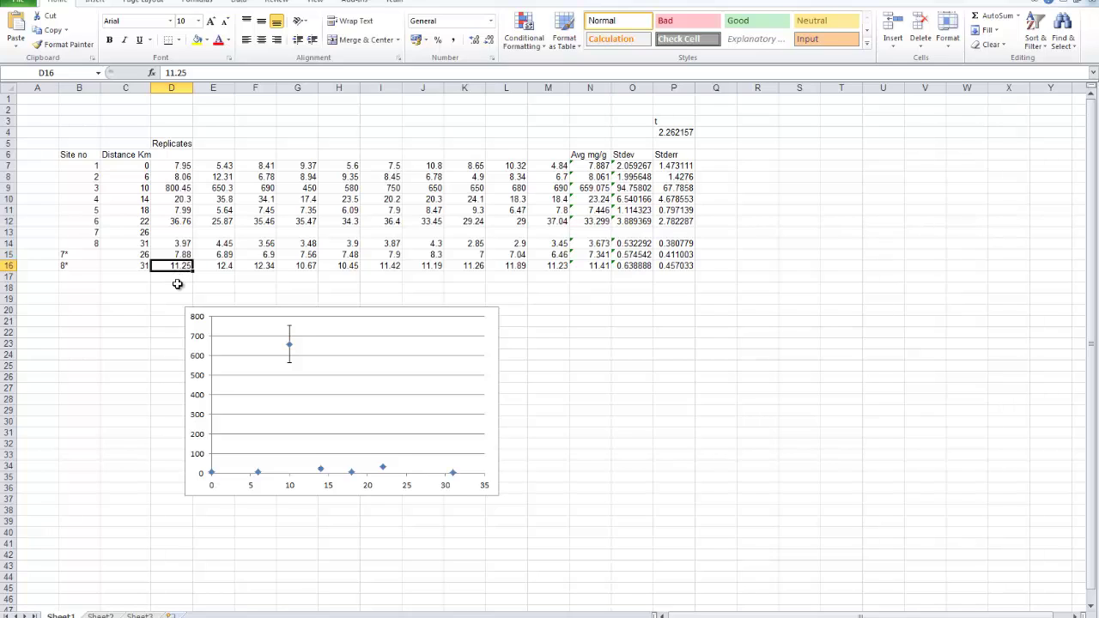
{"action": "left_click", "coordinate": [593, 243]}
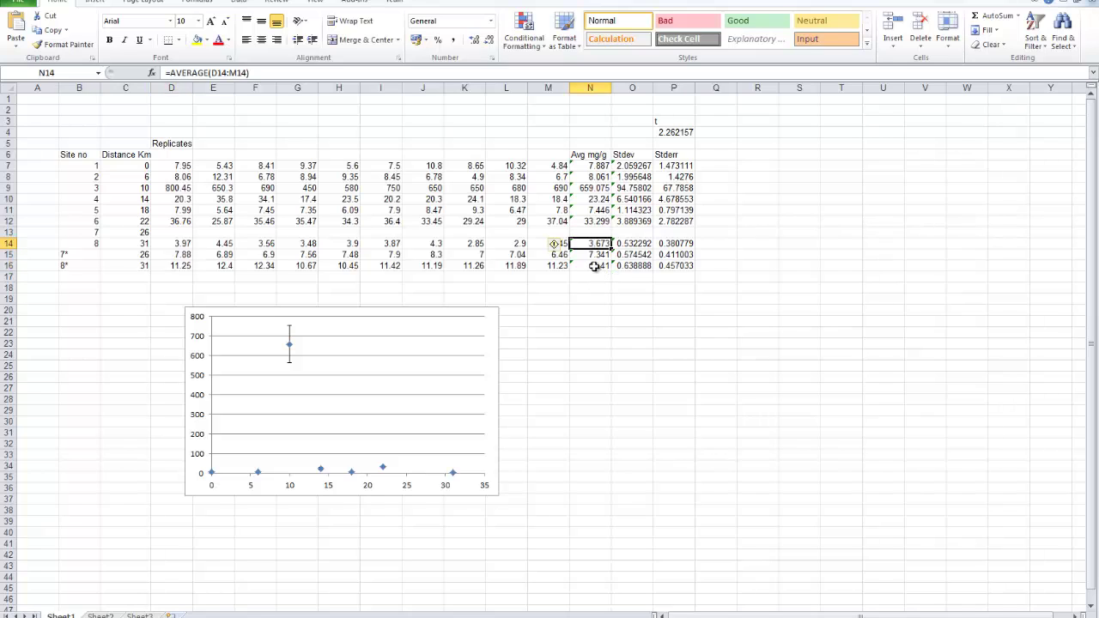
{"action": "left_click", "coordinate": [594, 266]}
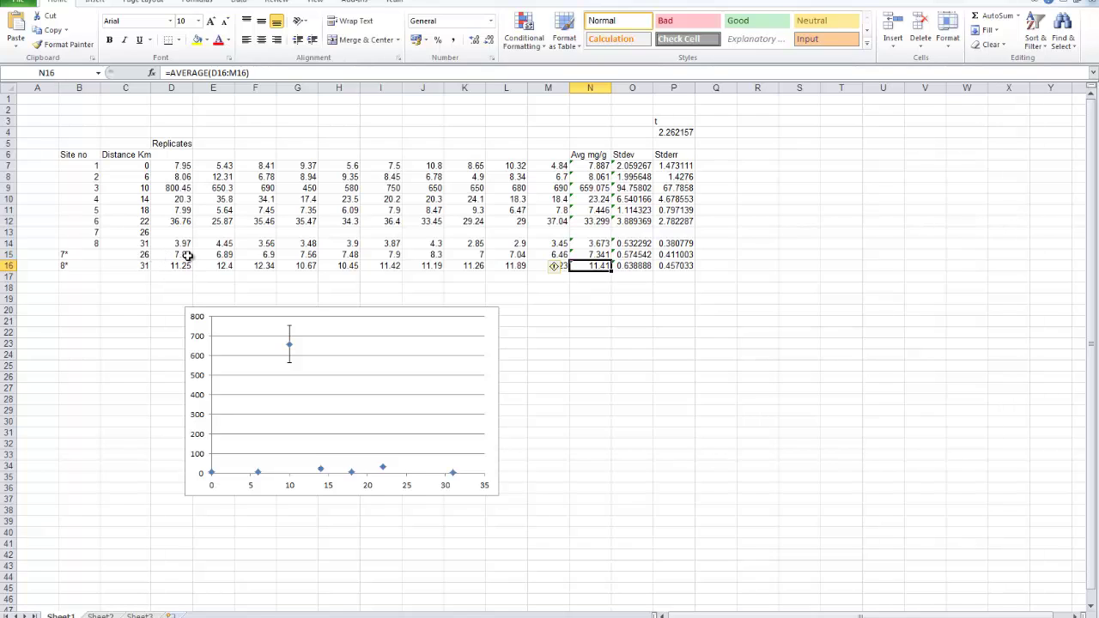
{"action": "left_click_drag", "start_coordinate": [183, 256], "coordinate": [559, 258]}
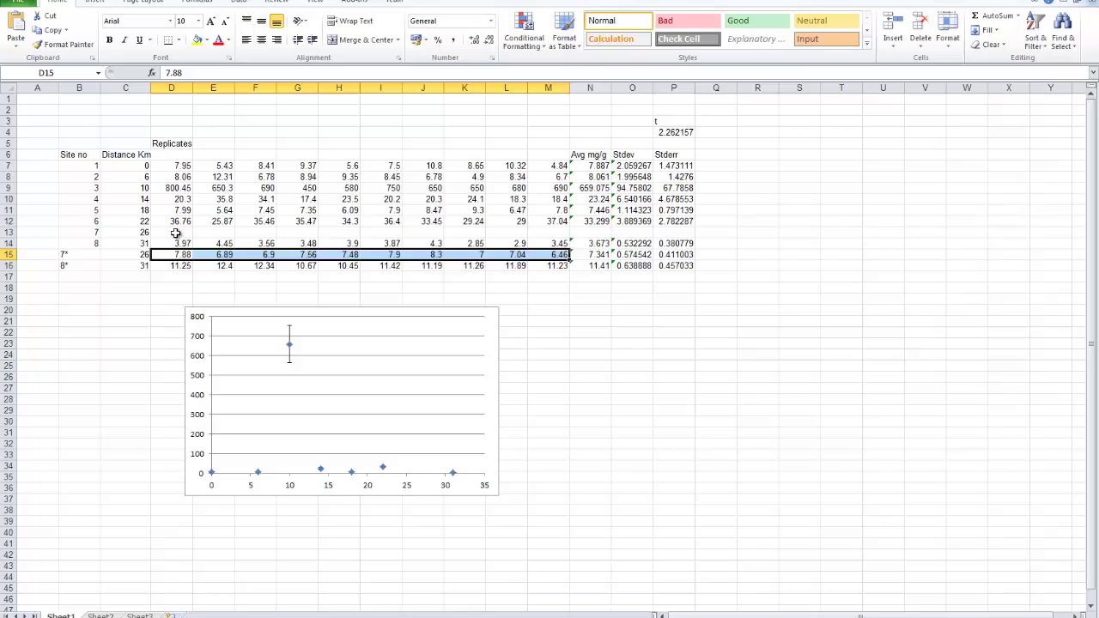
{"action": "left_click_drag", "start_coordinate": [175, 233], "coordinate": [545, 237]}
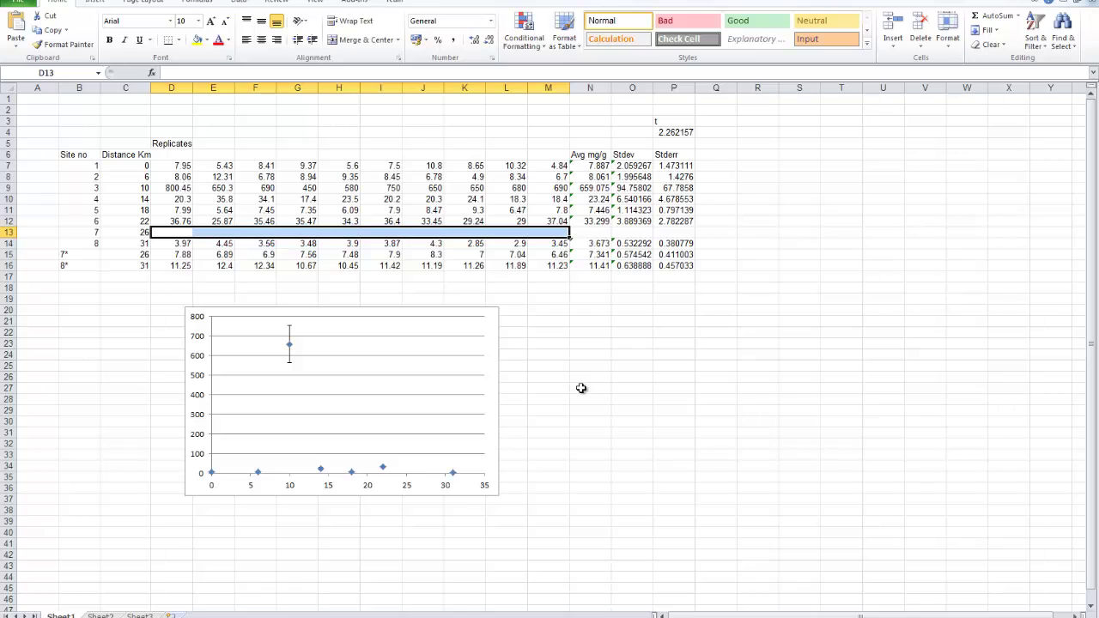